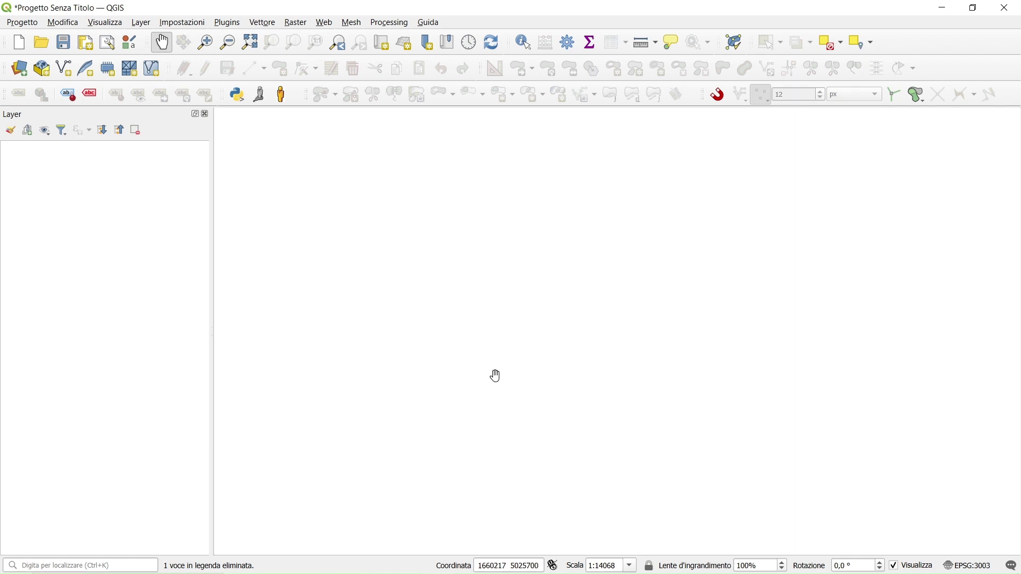
{"action": "left_click", "coordinate": [142, 26]}
{"action": "mouse_move", "coordinate": [157, 62]}
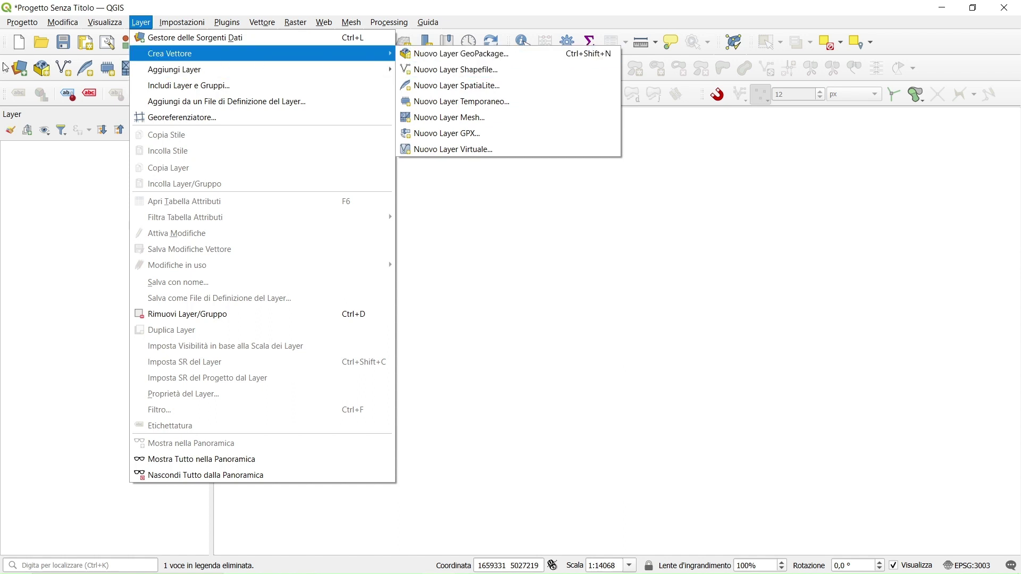
{"action": "left_click", "coordinate": [23, 85]}
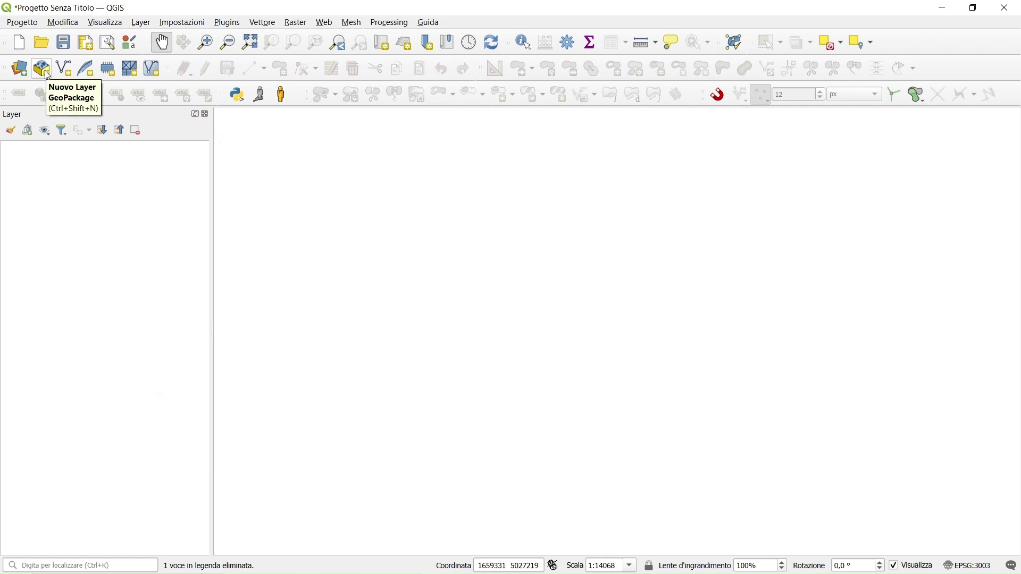
{"action": "left_click", "coordinate": [48, 74]}
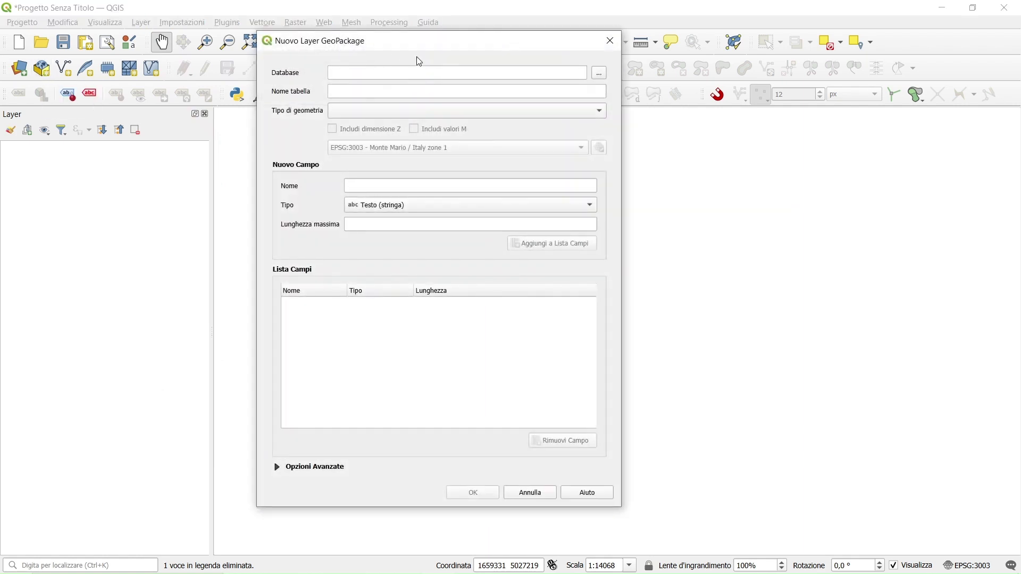
{"action": "left_click", "coordinate": [609, 40]}
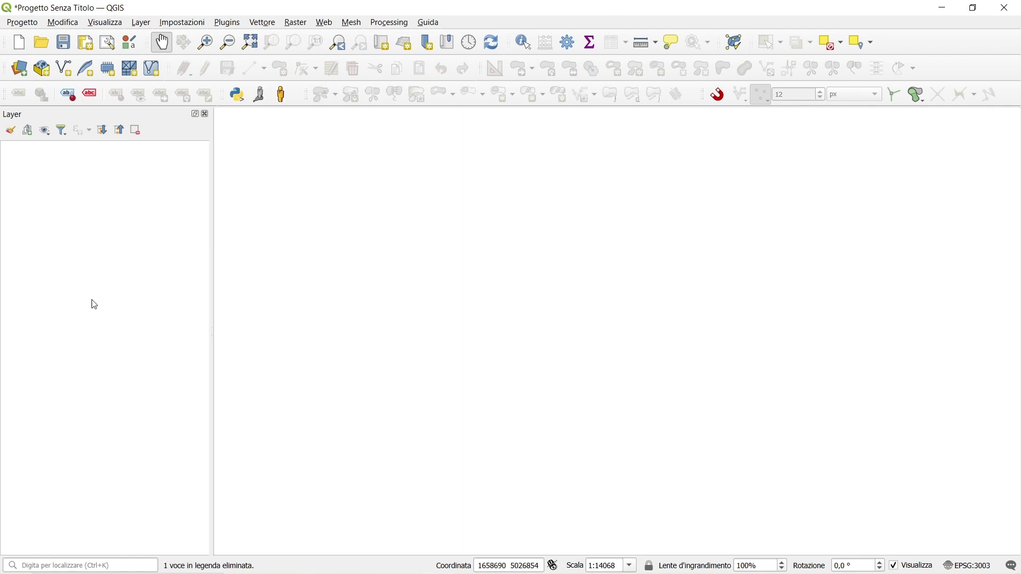
{"action": "left_click", "coordinate": [108, 24]}
{"action": "mouse_move", "coordinate": [133, 427]}
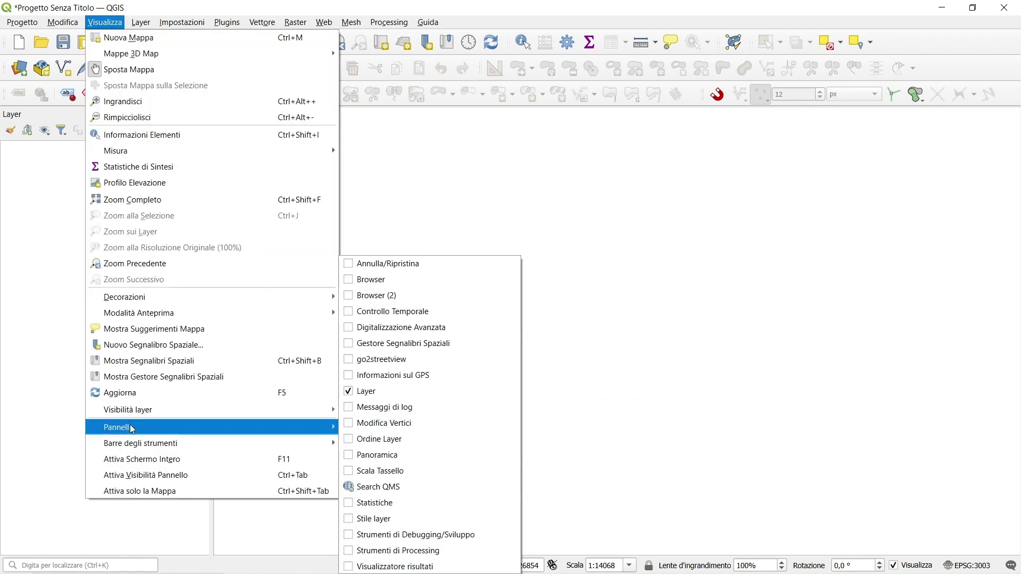
{"action": "left_click", "coordinate": [371, 279]}
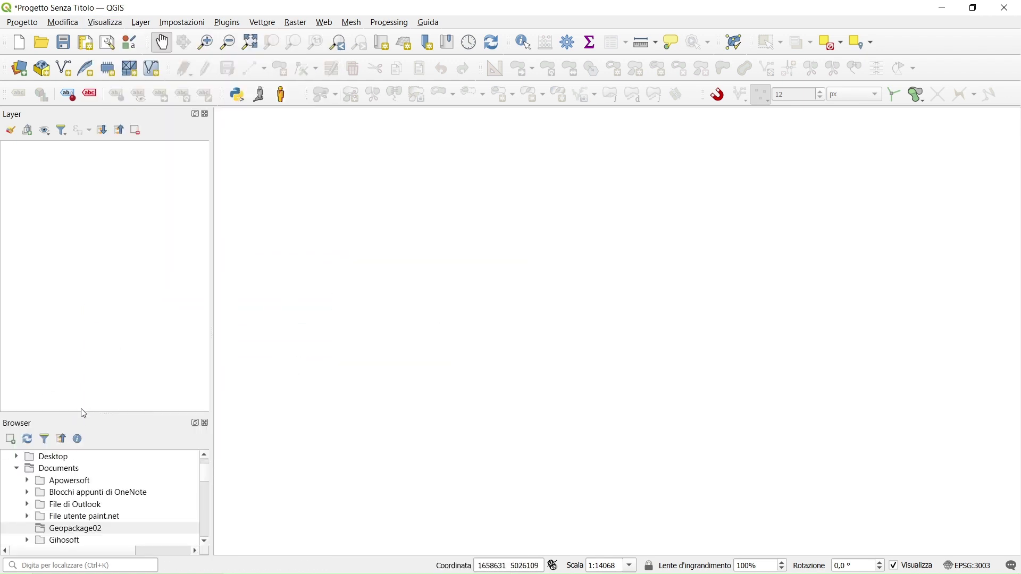
{"action": "left_click_drag", "start_coordinate": [78, 413], "coordinate": [98, 261]}
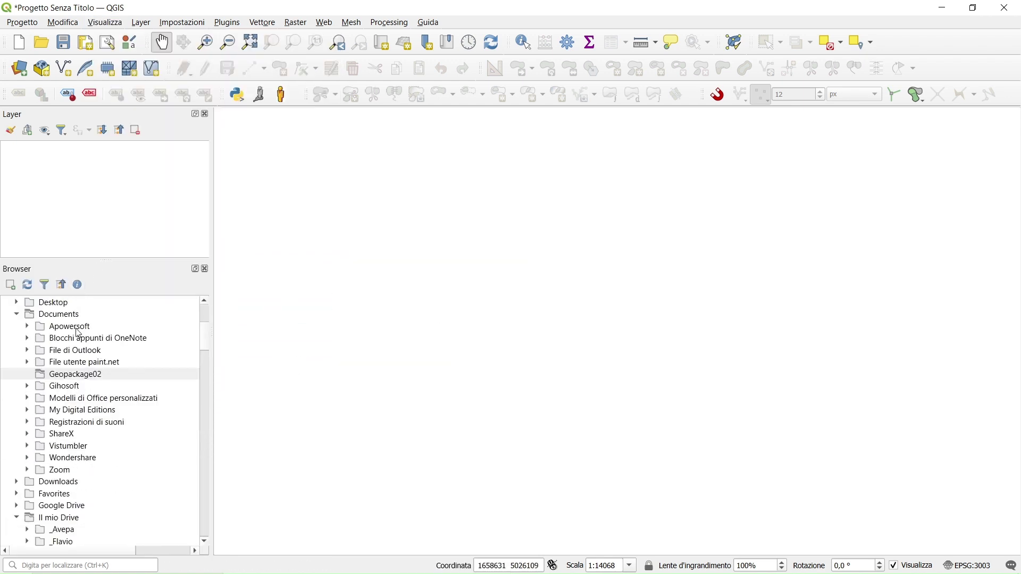
{"action": "left_click", "coordinate": [84, 375]}
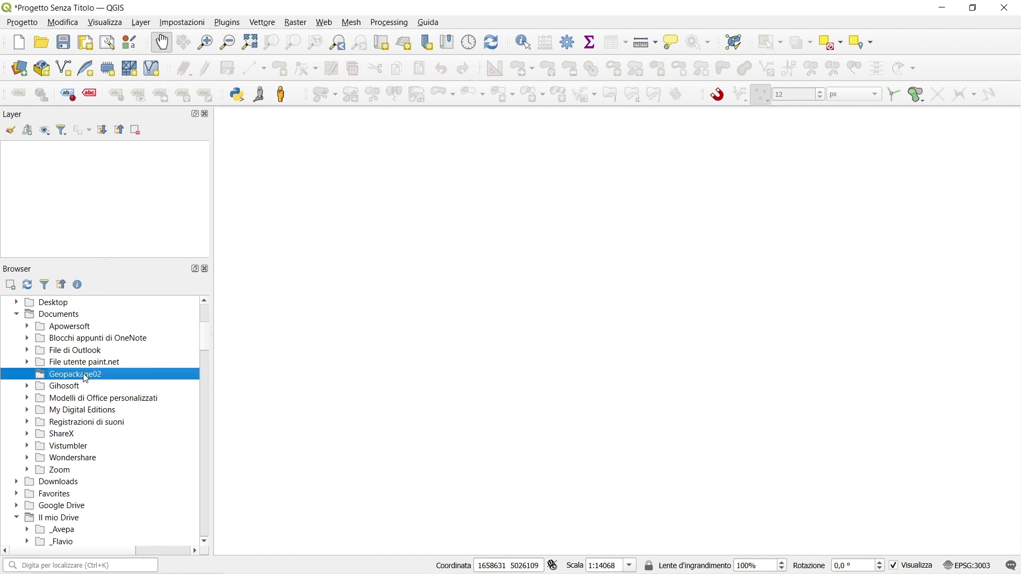
{"action": "right_click", "coordinate": [87, 378]}
{"action": "mouse_move", "coordinate": [148, 399]}
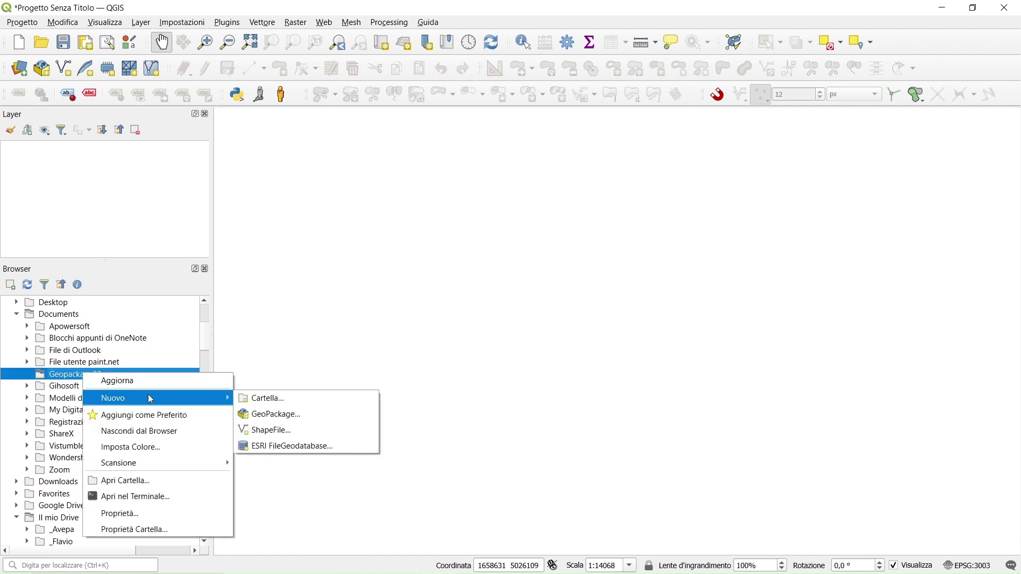
{"action": "left_click", "coordinate": [206, 270]}
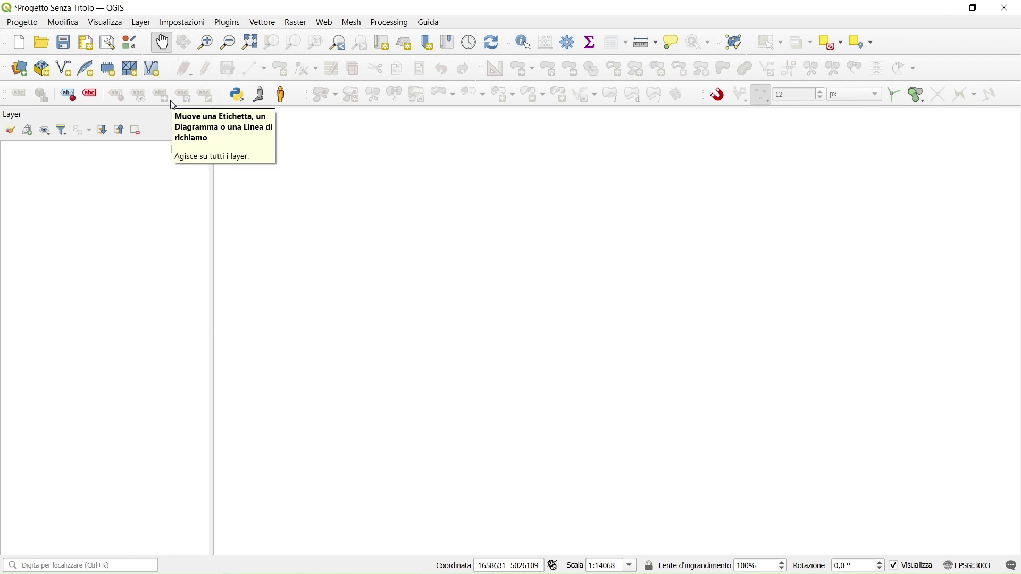
- Start a new GeoPackage layer and create its database file as lotto in the Geopackage02 folder
{"action": "left_click", "coordinate": [143, 24]}
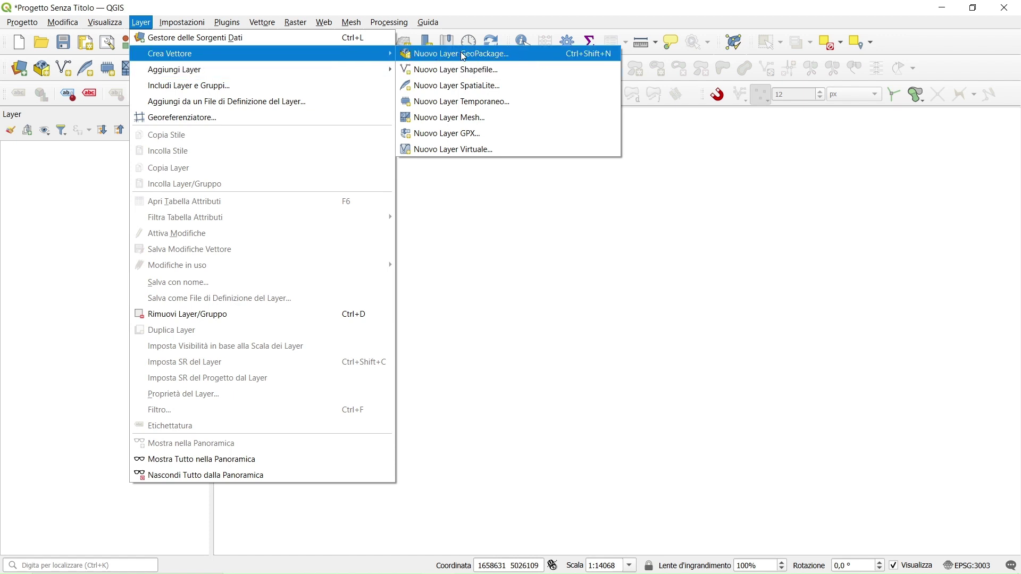
{"action": "left_click", "coordinate": [496, 54]}
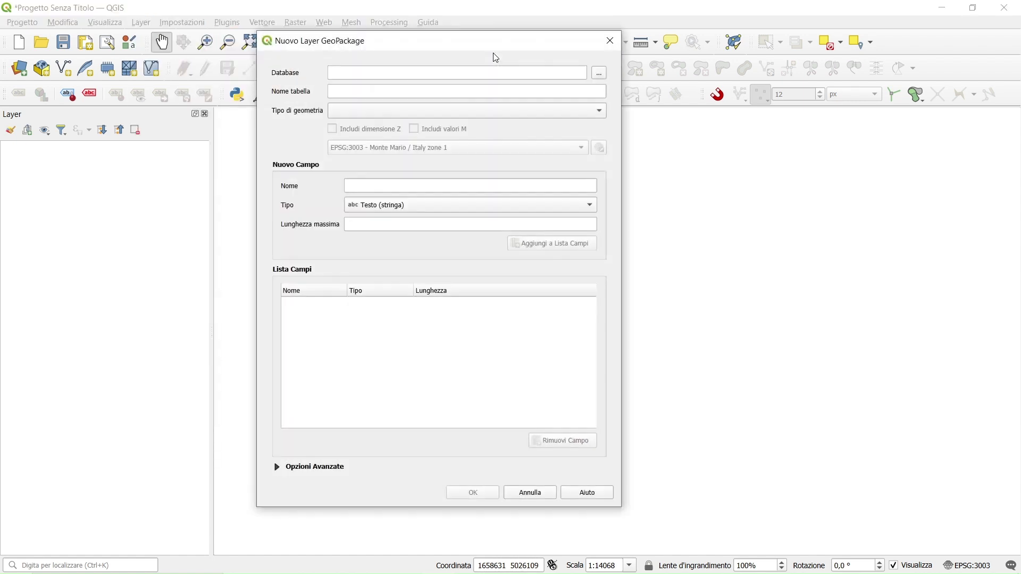
{"action": "left_click", "coordinate": [601, 74]}
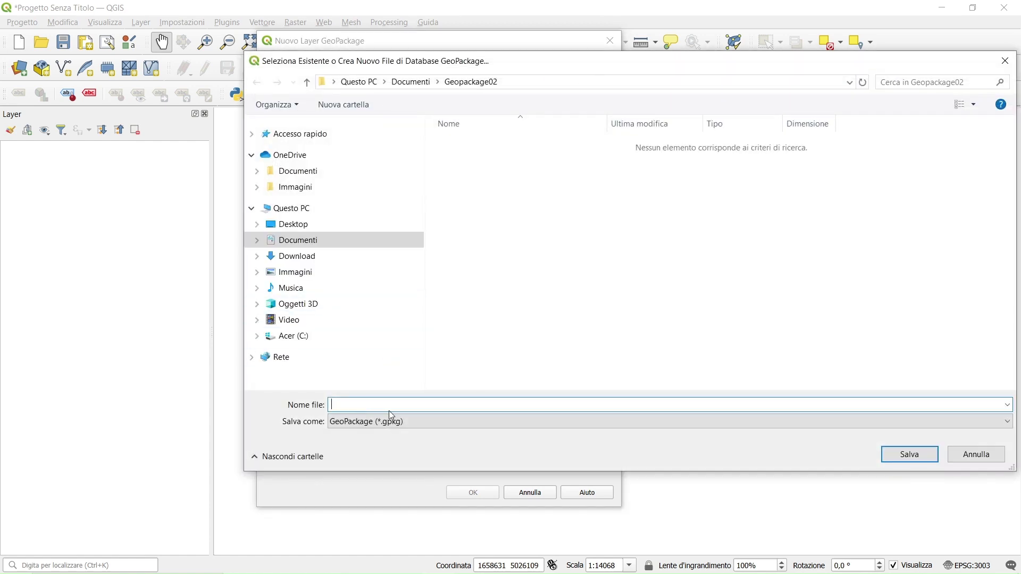
{"action": "type", "text": "lotto"}
{"action": "key", "text": "Return"}
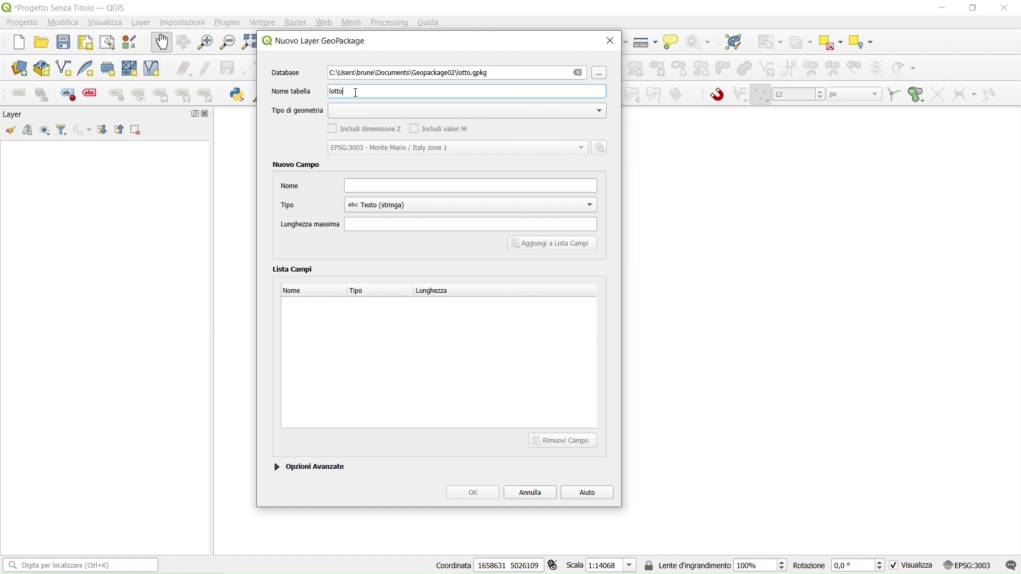
- Name the table zona, set its geometry type to Poligono and create the layer
{"action": "left_click_drag", "start_coordinate": [367, 93], "coordinate": [294, 90]}
{"action": "key", "text": "BackSpace"}
{"action": "type", "text": "zona"}
{"action": "left_click", "coordinate": [375, 116]}
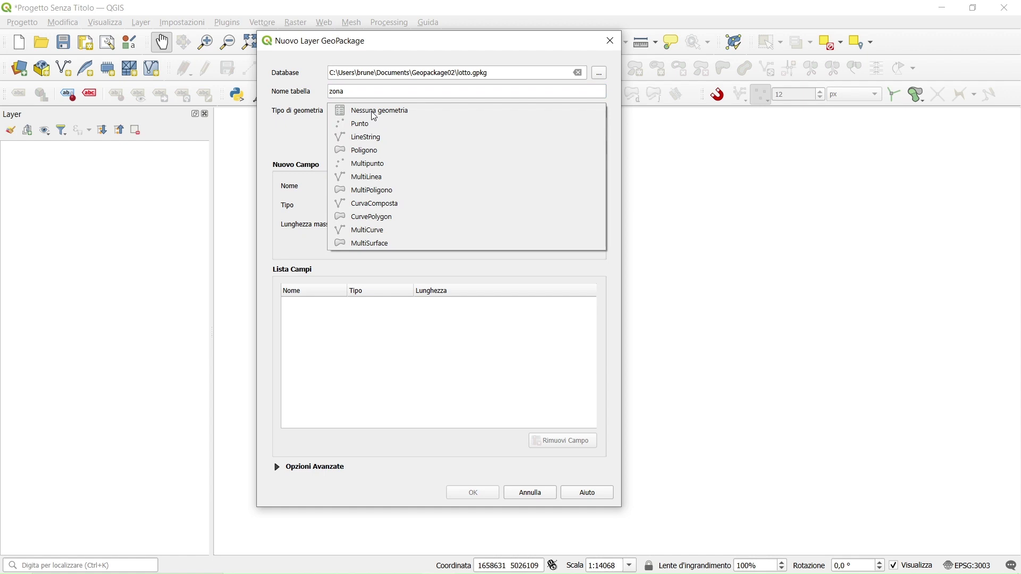
{"action": "left_click", "coordinate": [366, 150]}
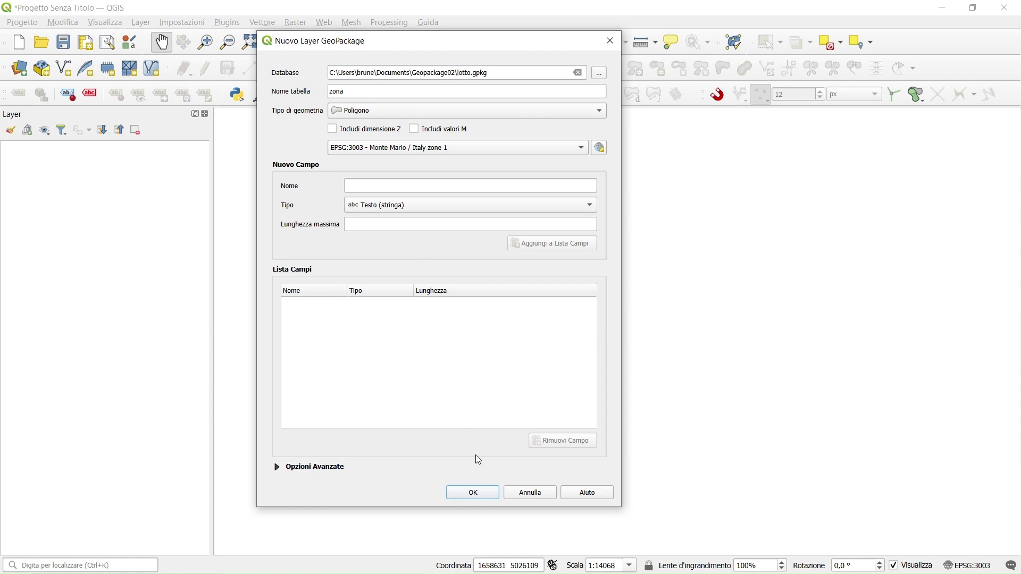
{"action": "left_click", "coordinate": [475, 495]}
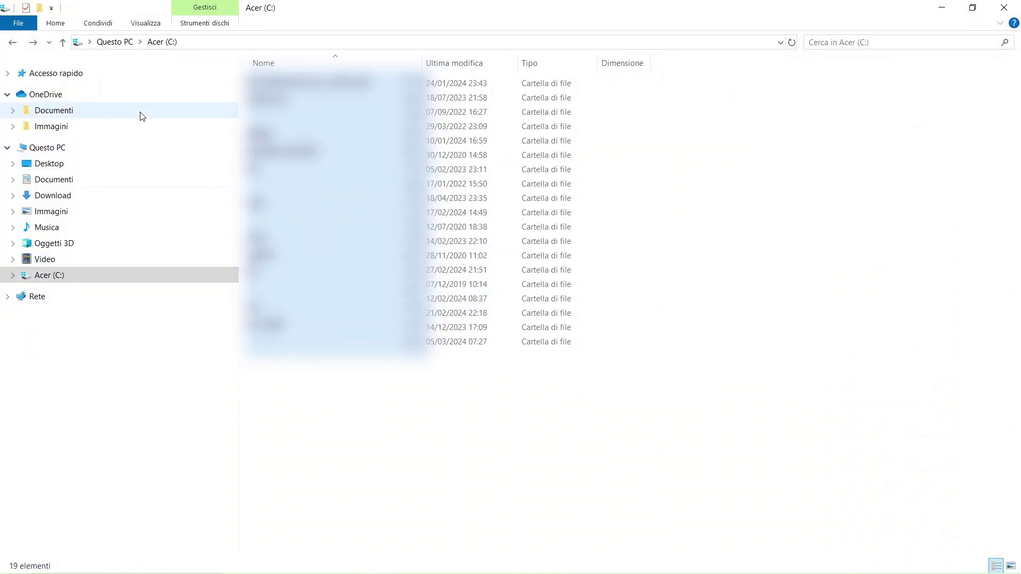
- In File Explorer, look inside Documenti > Geopackage02 on this PC for the created GeoPackage file, and return to QGIS
{"action": "left_click", "coordinate": [70, 117]}
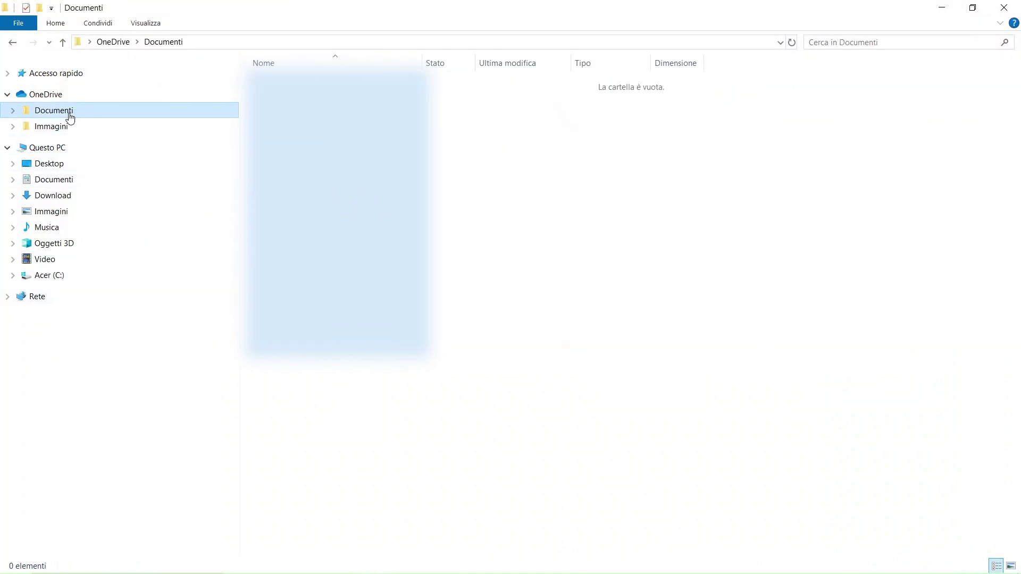
{"action": "left_click", "coordinate": [55, 181]}
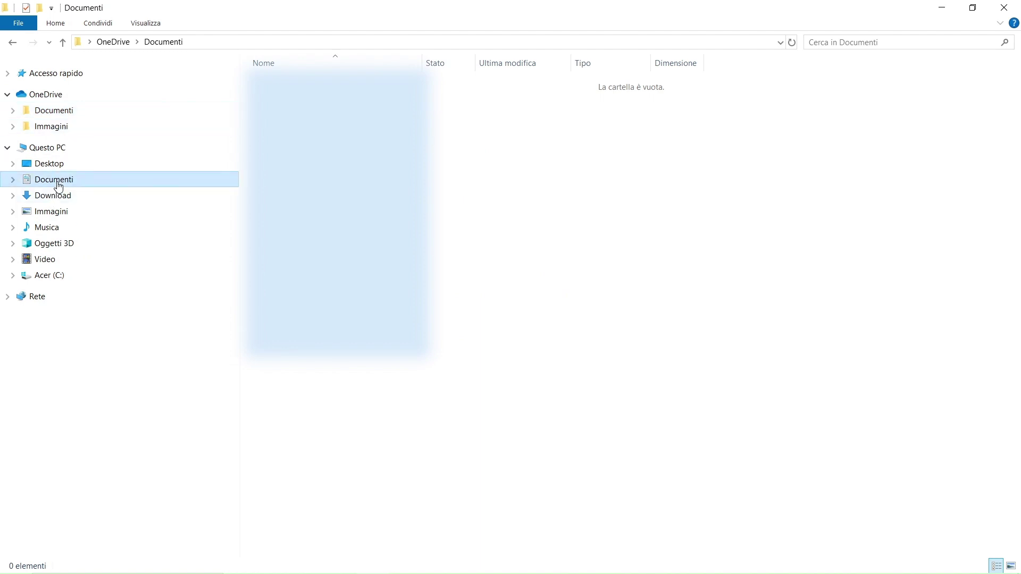
{"action": "left_click", "coordinate": [315, 142]}
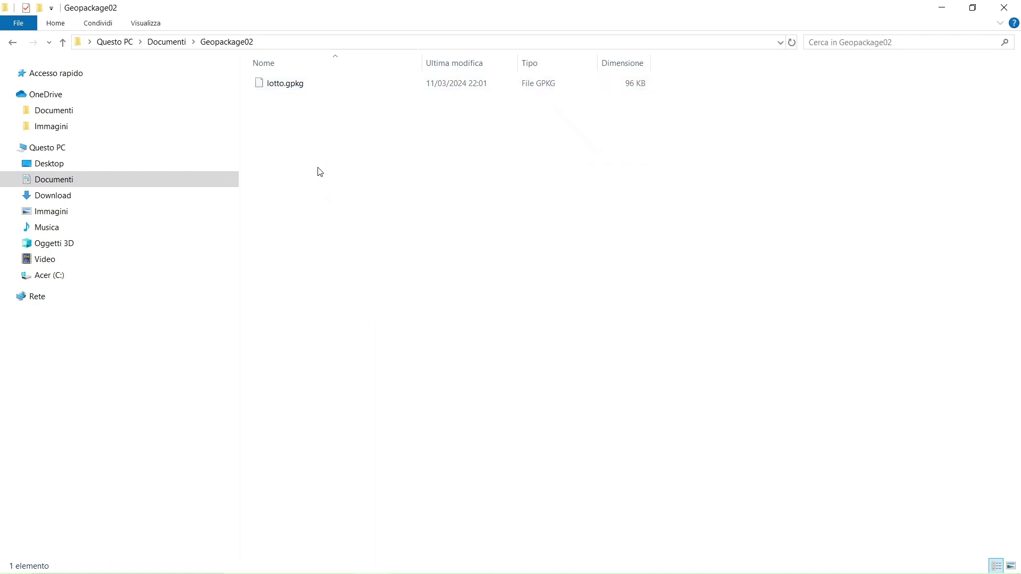
{"action": "mouse_move", "coordinate": [472, 562]}
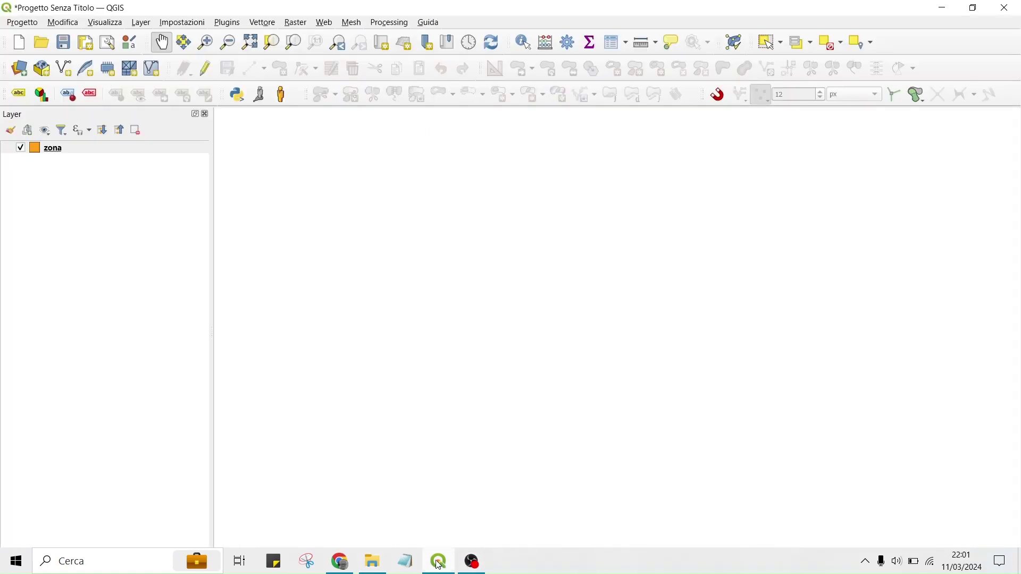
{"action": "left_click", "coordinate": [438, 562]}
- Start another new GeoPackage layer and choose the existing lotto.gpkg as its database
{"action": "mouse_move", "coordinate": [56, 155]}
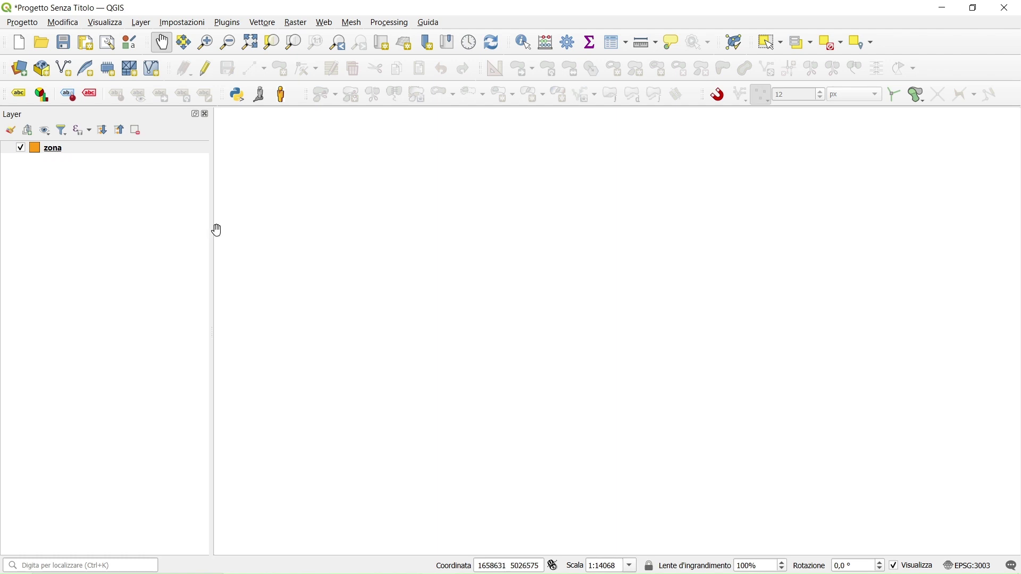
{"action": "left_click", "coordinate": [142, 23]}
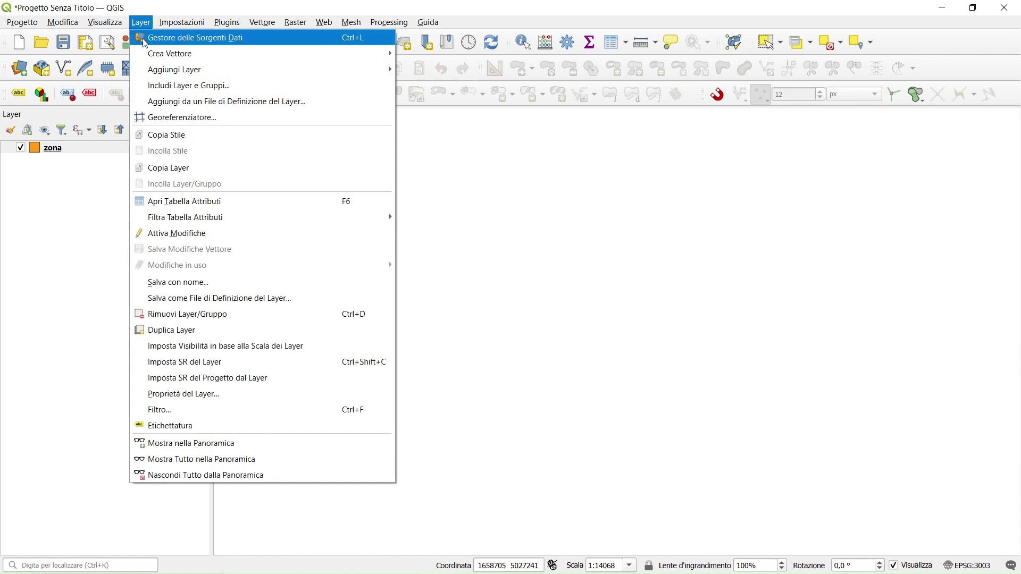
{"action": "mouse_move", "coordinate": [330, 54]}
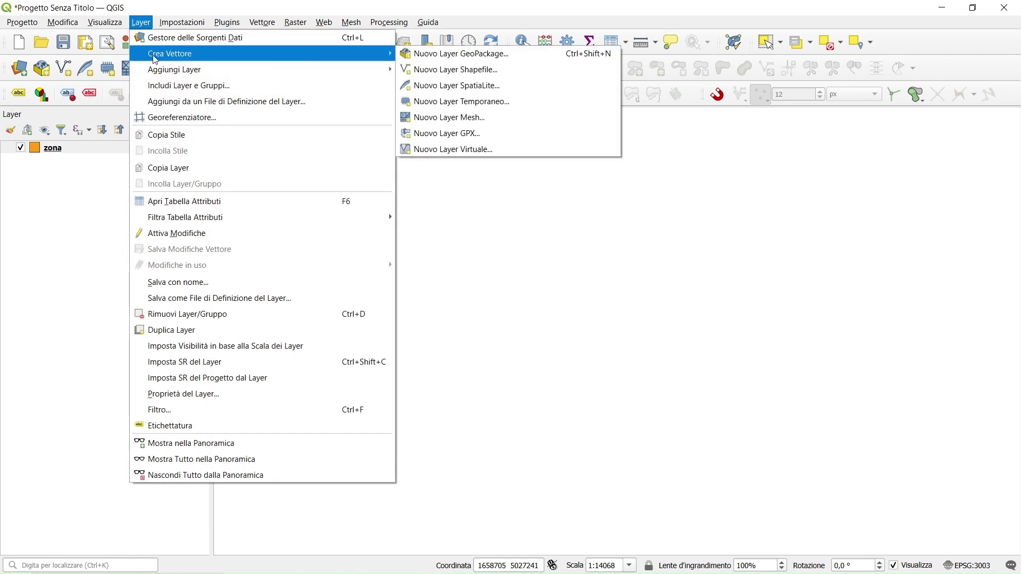
{"action": "left_click", "coordinate": [455, 52]}
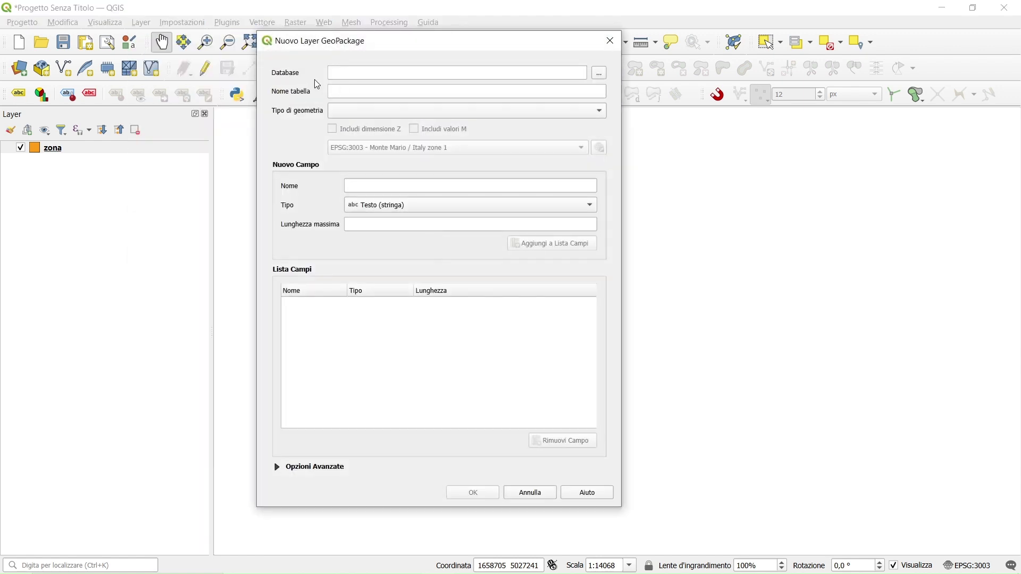
{"action": "left_click", "coordinate": [603, 74]}
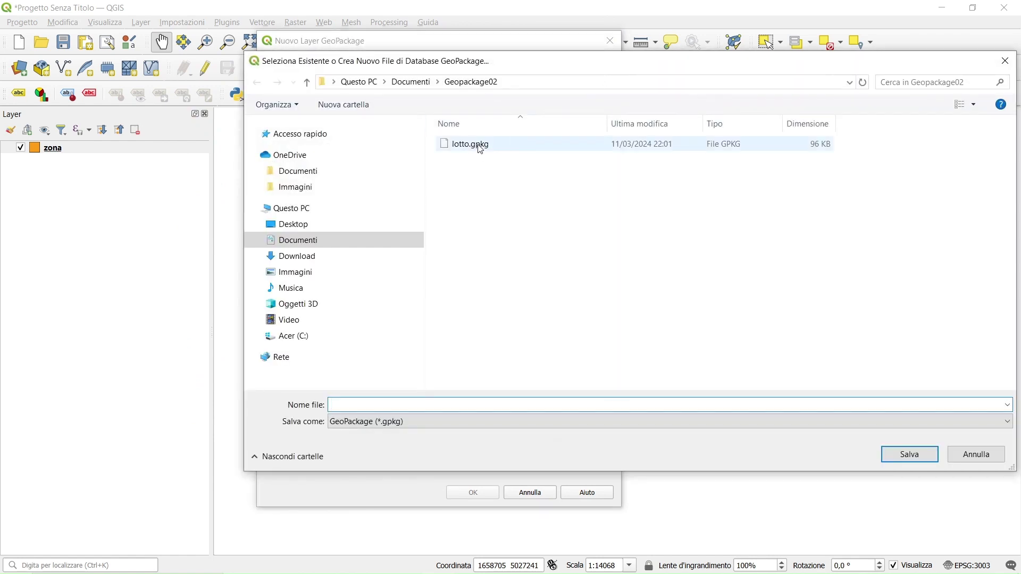
{"action": "double_click", "coordinate": [478, 146]}
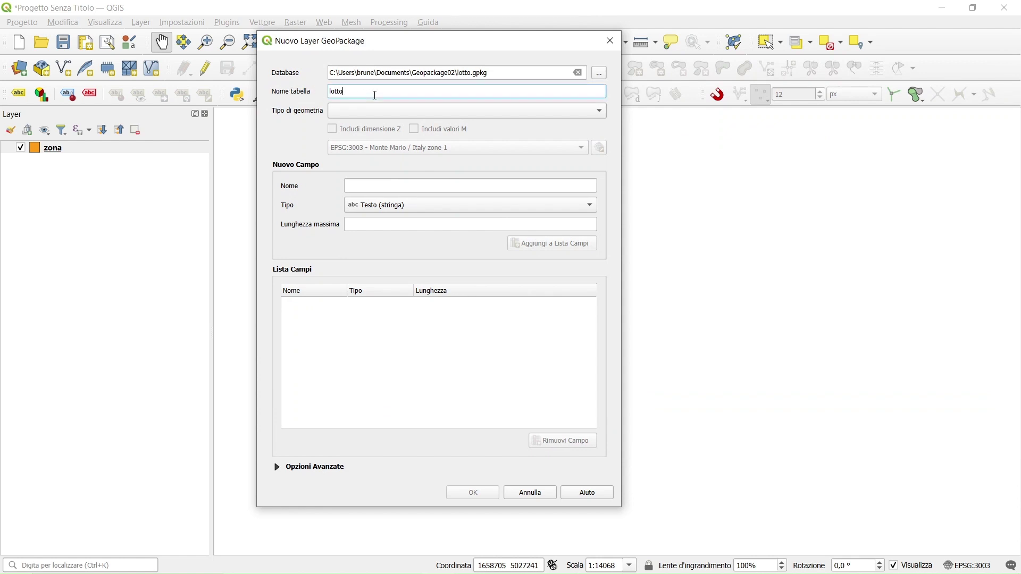
- Name the table strade with LineString geometry and add it to the existing database as a new layer without overwriting
{"action": "left_click_drag", "start_coordinate": [374, 96], "coordinate": [281, 94]}
{"action": "key", "text": "BackSpace"}
{"action": "type", "text": "strde"}
{"action": "key", "text": "BackSpace"}
{"action": "key", "text": "BackSpace"}
{"action": "type", "text": "ade"}
{"action": "left_click", "coordinate": [381, 113]}
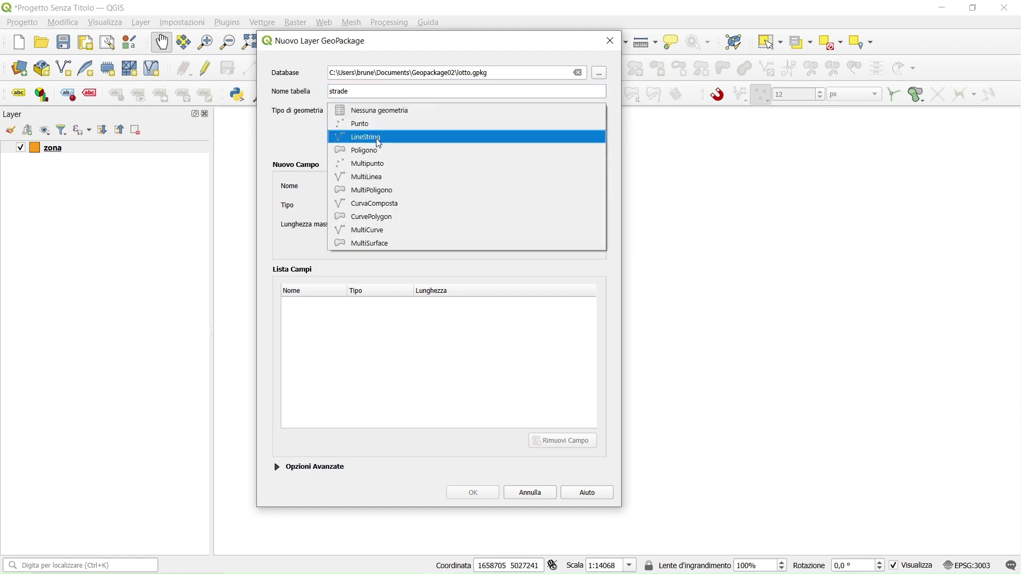
{"action": "left_click", "coordinate": [379, 140]}
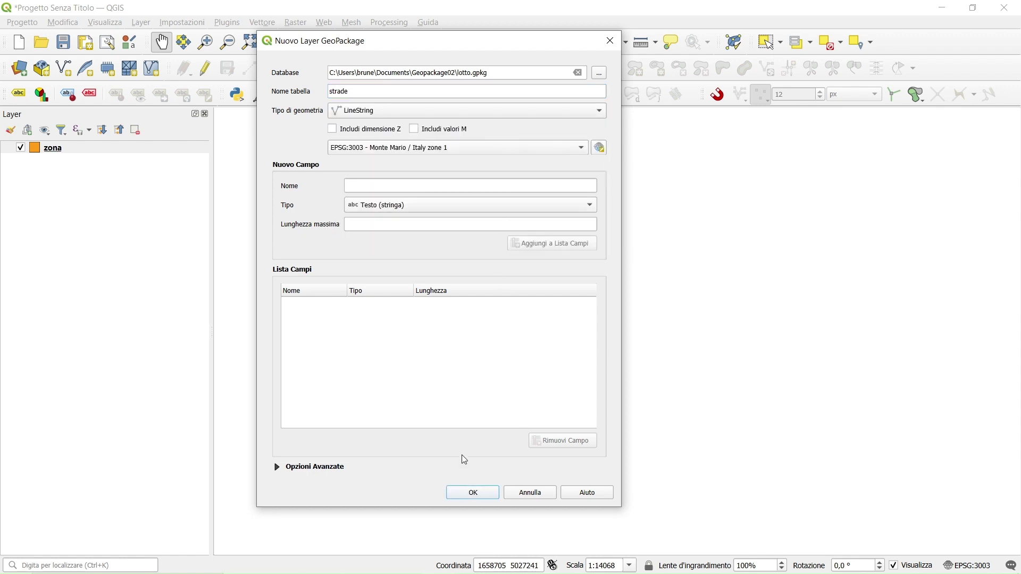
{"action": "left_click", "coordinate": [474, 495]}
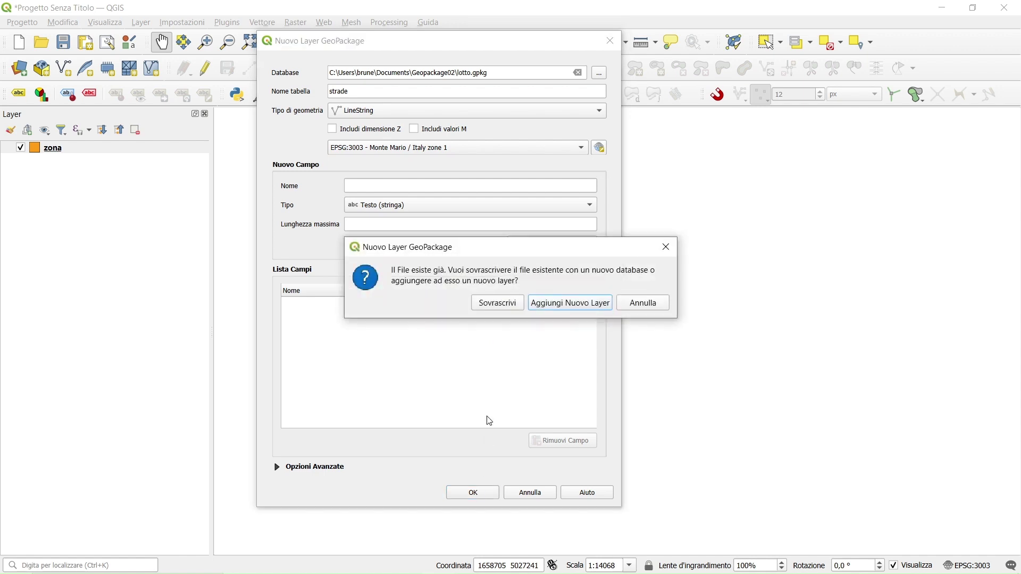
{"action": "left_click", "coordinate": [573, 304]}
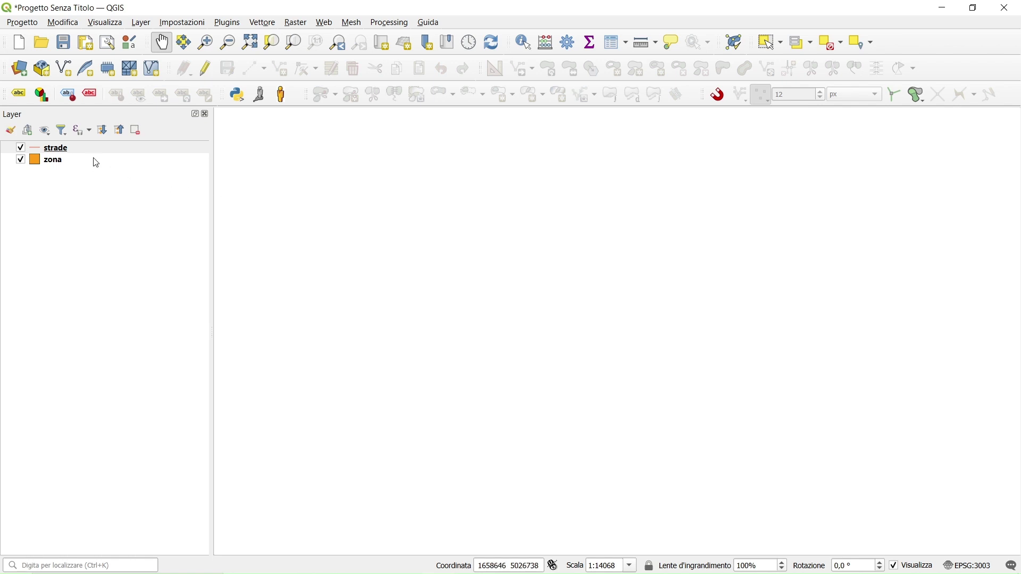
- Start a third new GeoPackage layer and choose the existing lotto.gpkg in Geopackage02 as its database
{"action": "mouse_move", "coordinate": [96, 162]}
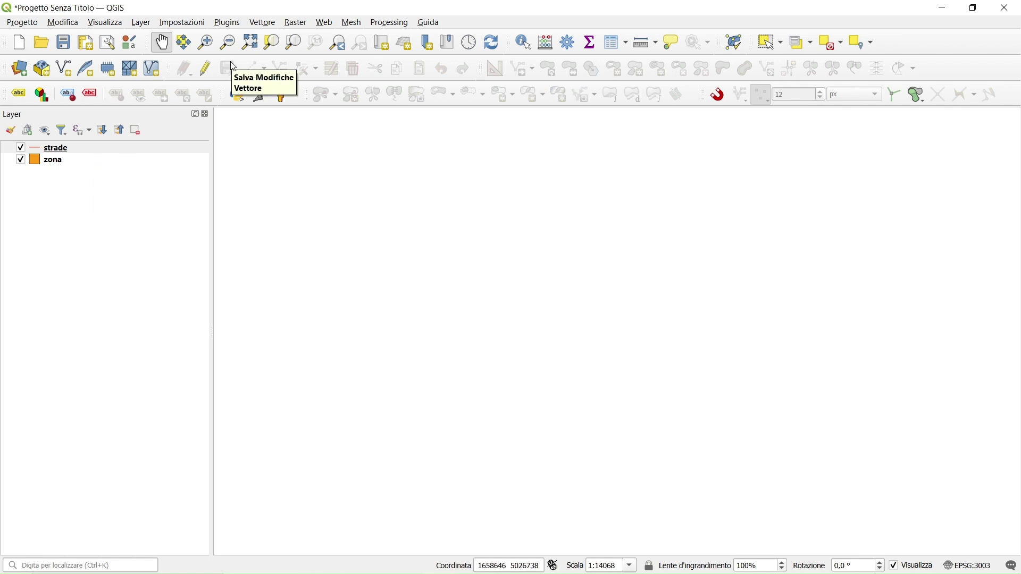
{"action": "left_click", "coordinate": [145, 24]}
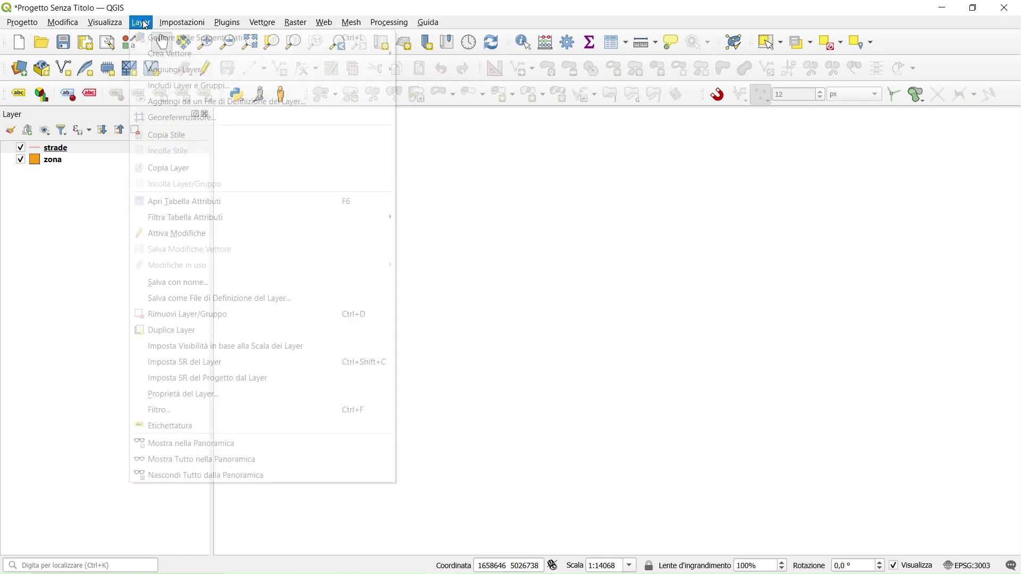
{"action": "mouse_move", "coordinate": [371, 64]}
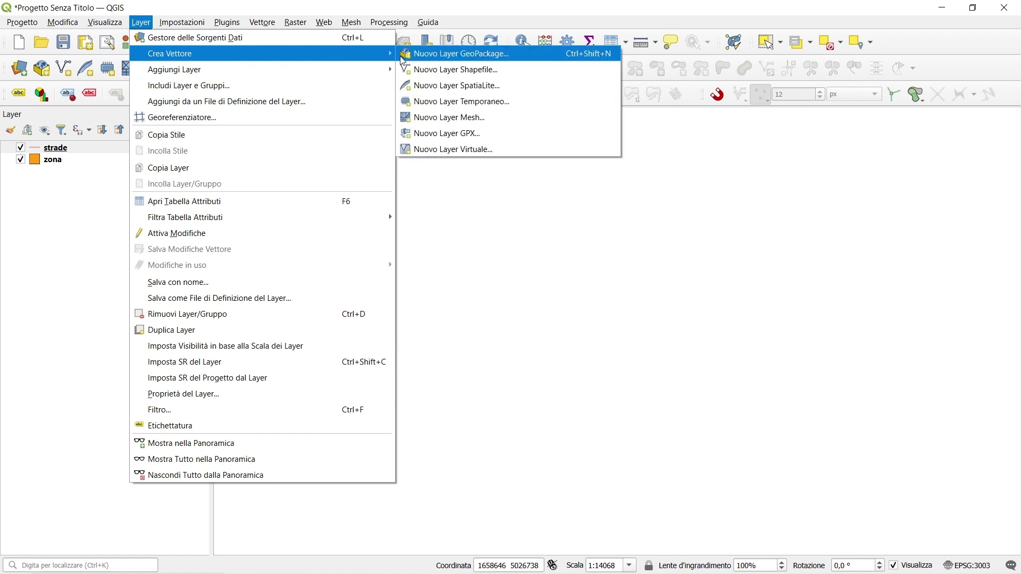
{"action": "left_click", "coordinate": [485, 59]}
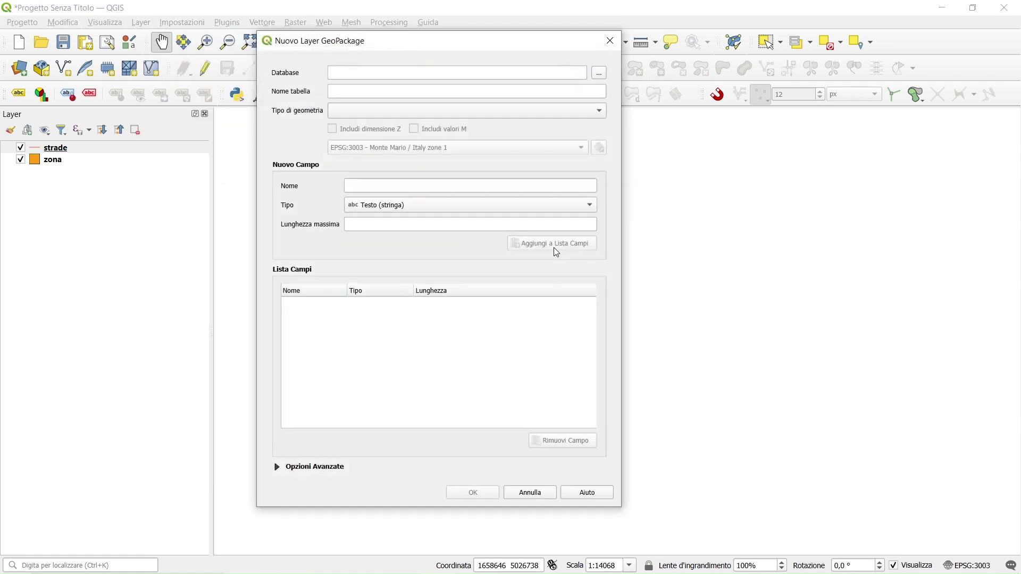
{"action": "left_click", "coordinate": [601, 72]}
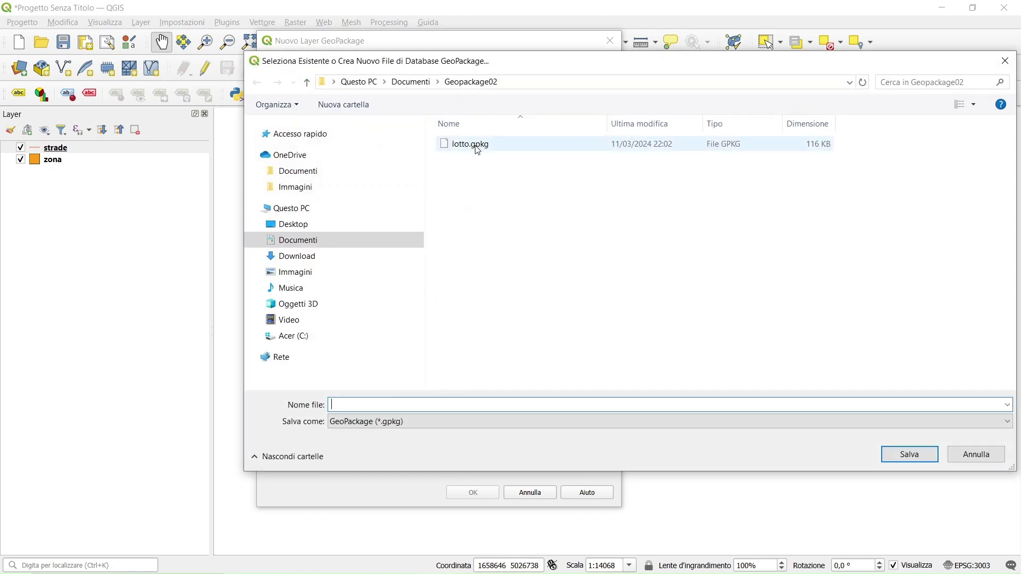
{"action": "double_click", "coordinate": [477, 145]}
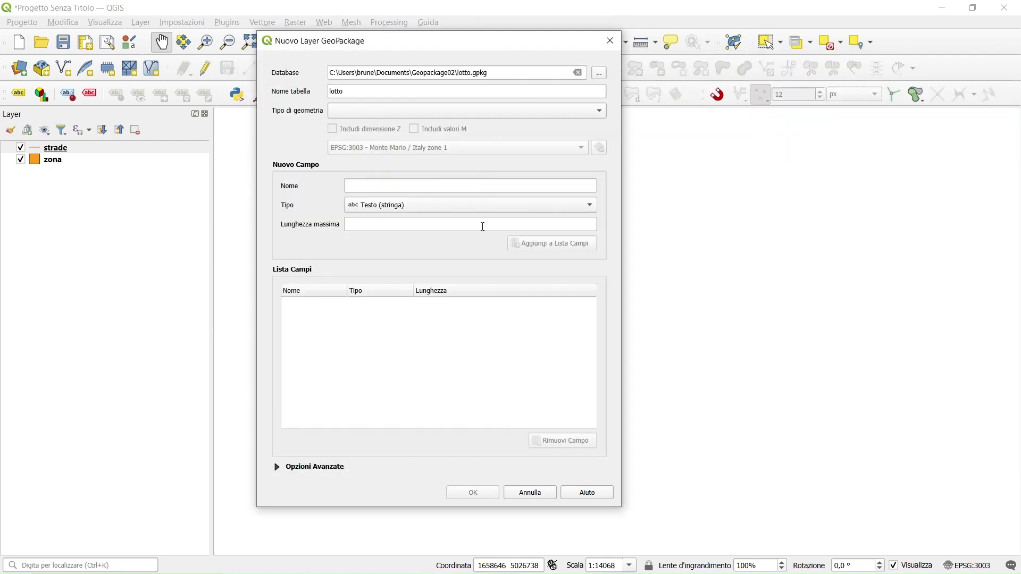
- Name the table lampioni with Punto geometry and add it to the existing database as a new layer without overwriting
{"action": "left_click_drag", "start_coordinate": [362, 92], "coordinate": [330, 91]}
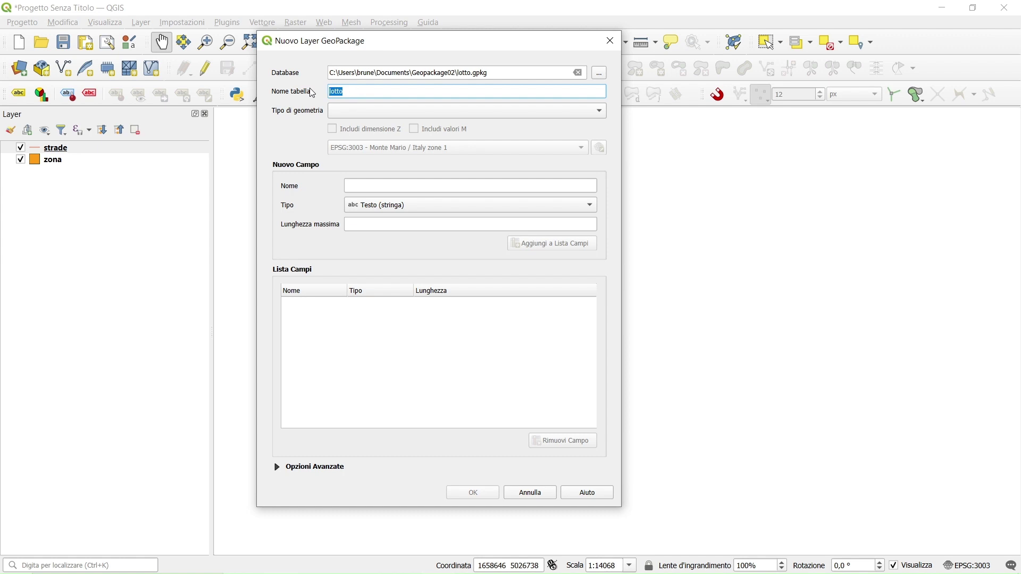
{"action": "key", "text": "BackSpace"}
{"action": "left_click", "coordinate": [364, 112]}
{"action": "left_click", "coordinate": [367, 122]}
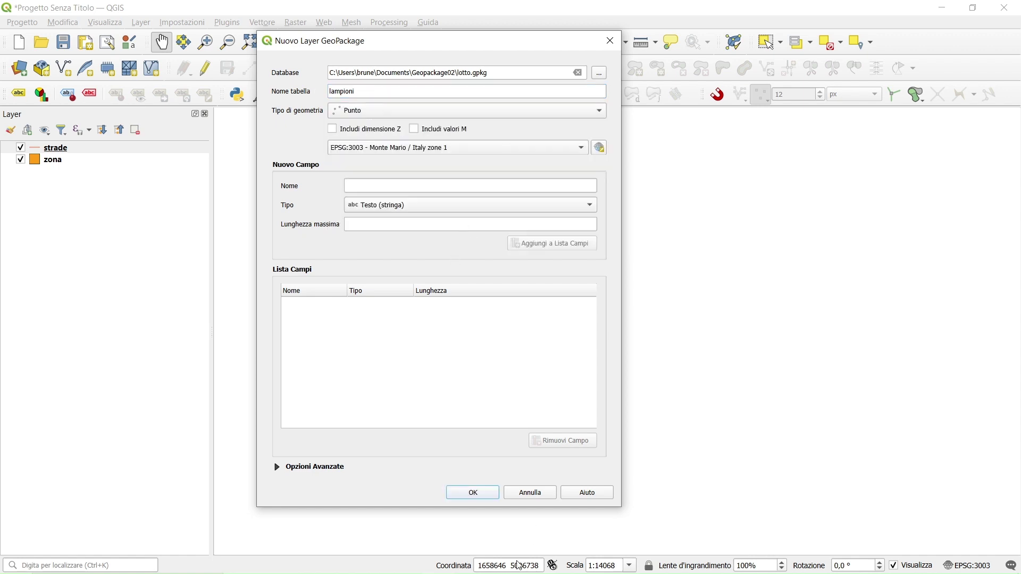
{"action": "left_click", "coordinate": [473, 494]}
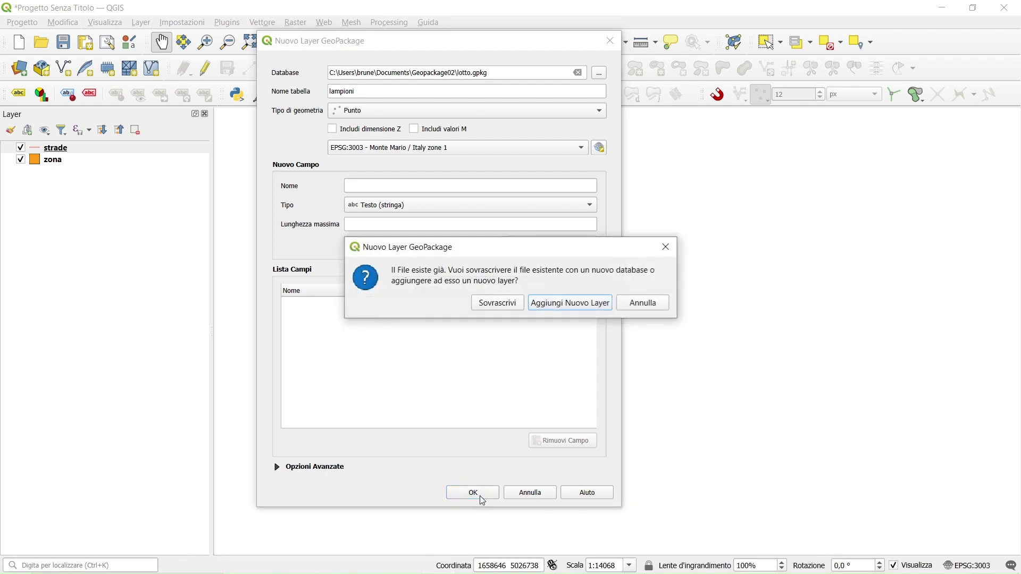
{"action": "left_click", "coordinate": [572, 304]}
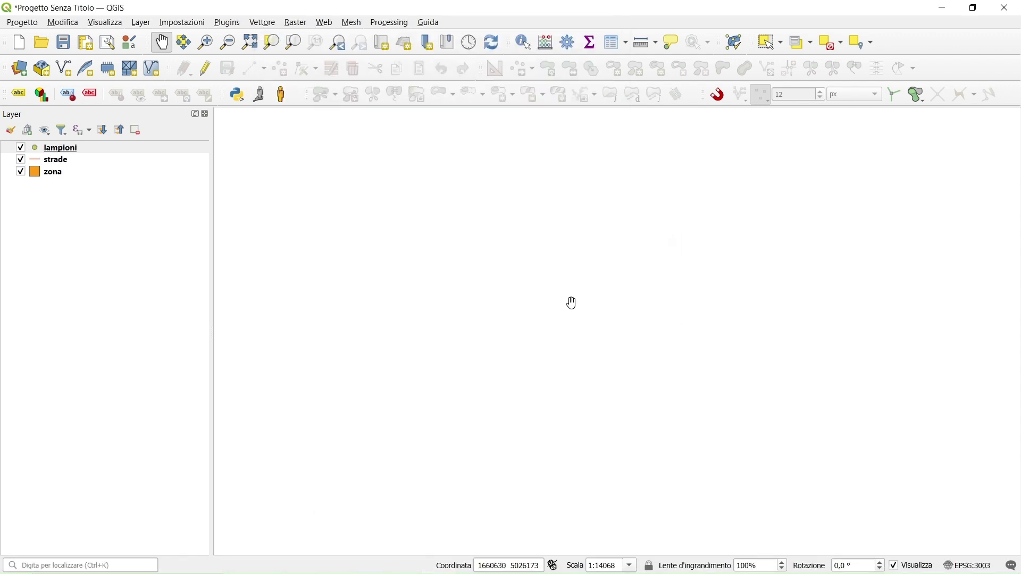
- Switch to File Explorer to check the files in the Geopackage02 folder, and return to QGIS
{"action": "key", "text": "alt+Tab"}
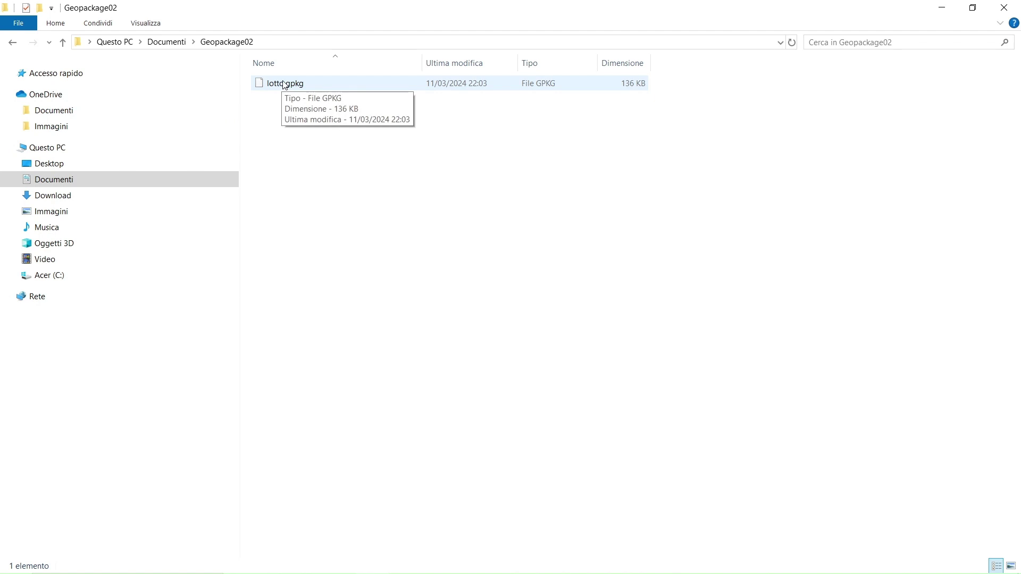
{"action": "key", "text": "alt+Tab"}
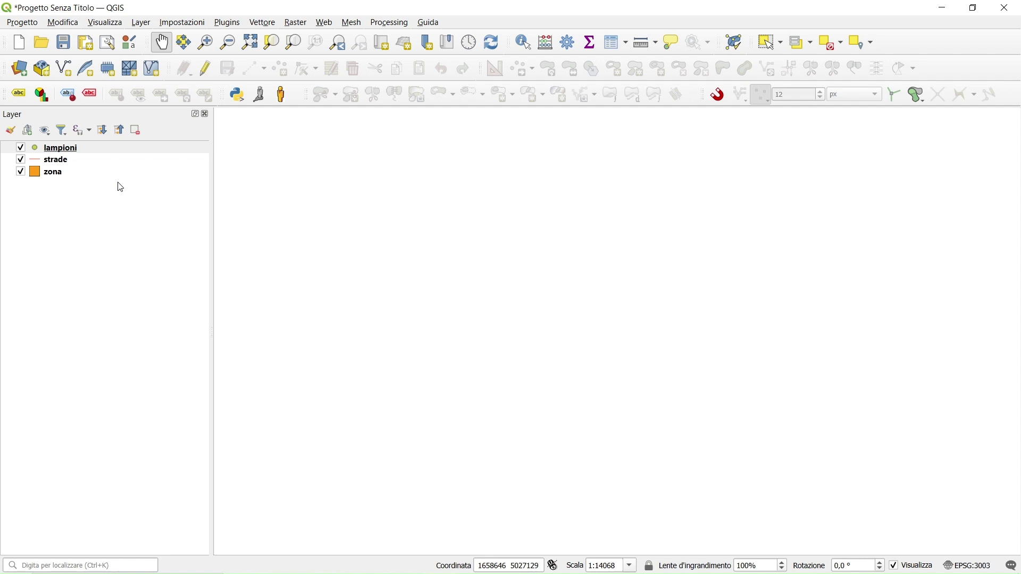
- Show the Browser panel, enlarge it, and expand lotto.gpkg under Documents > Geopackage02 to list its layers
{"action": "left_click", "coordinate": [109, 24]}
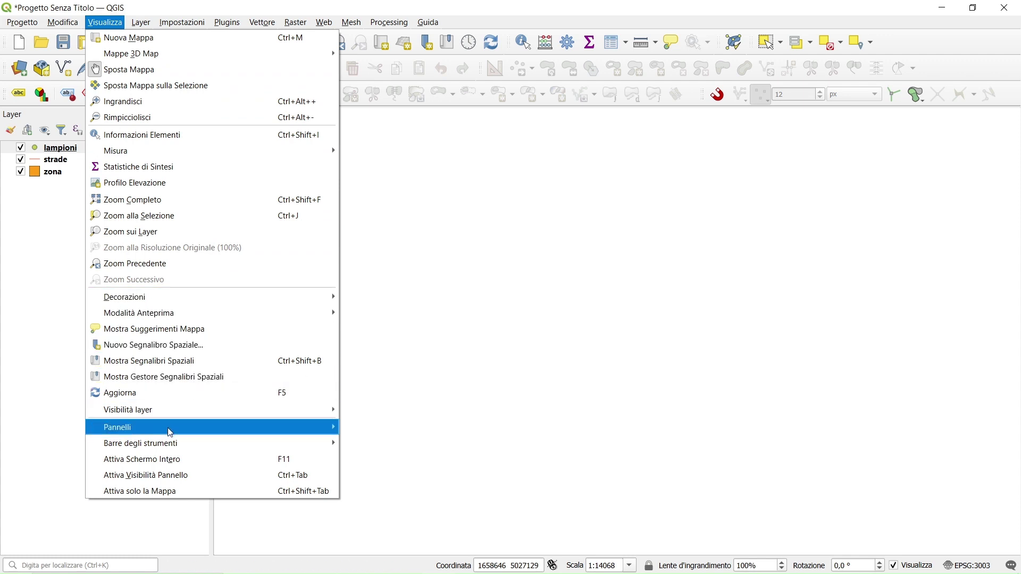
{"action": "mouse_move", "coordinate": [313, 433]}
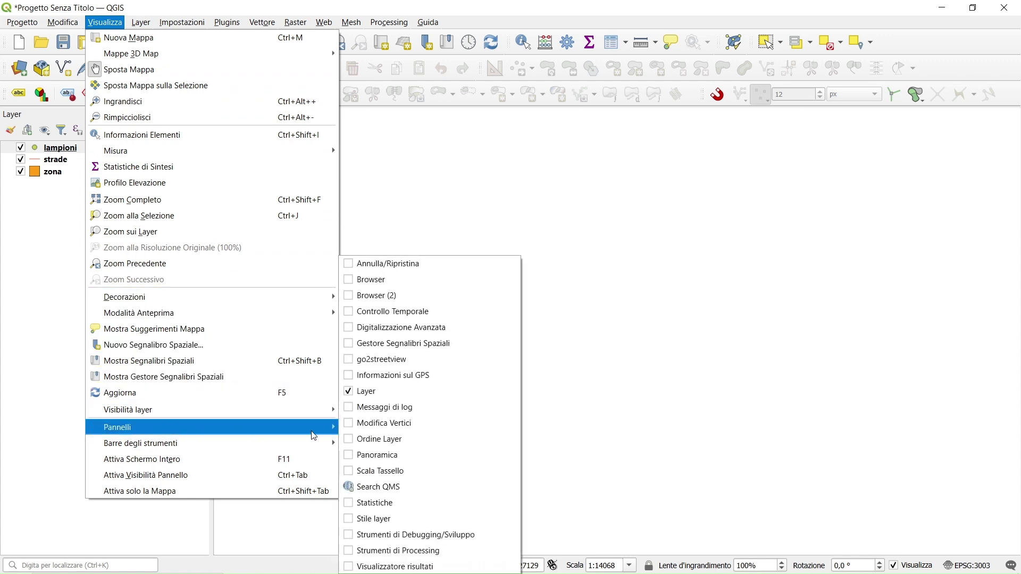
{"action": "left_click", "coordinate": [394, 280]}
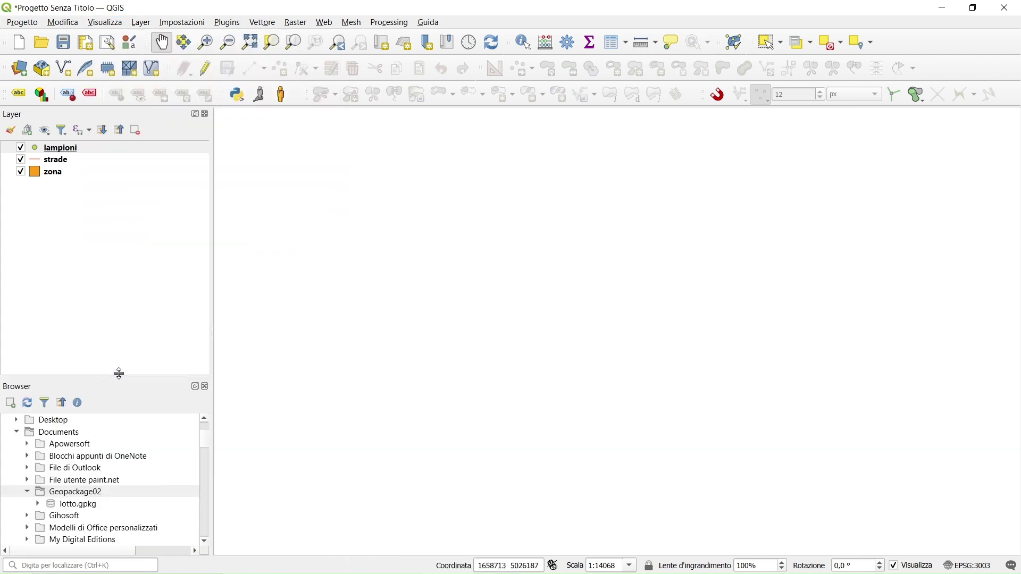
{"action": "left_click_drag", "start_coordinate": [119, 374], "coordinate": [149, 215]}
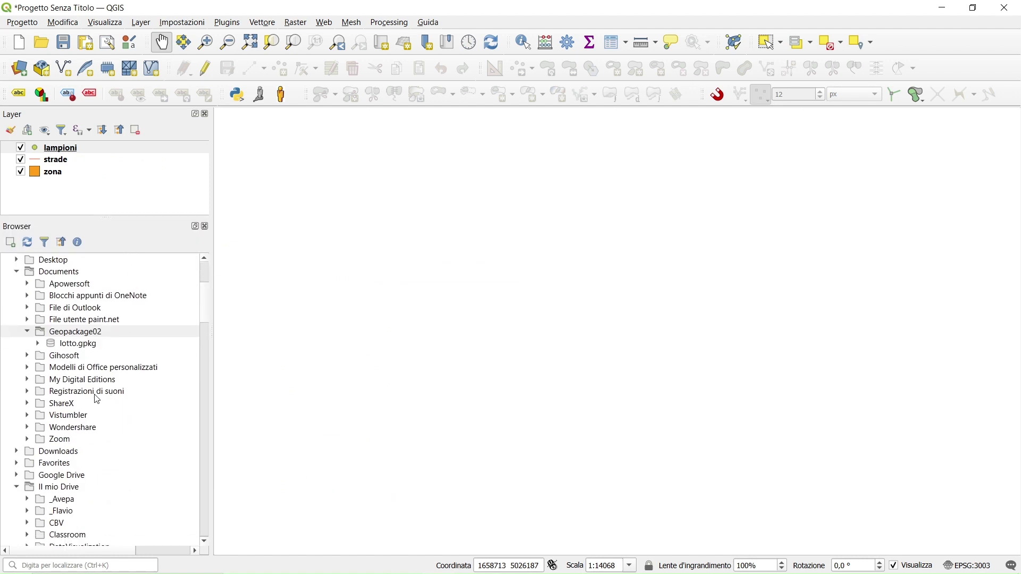
{"action": "left_click", "coordinate": [86, 345]}
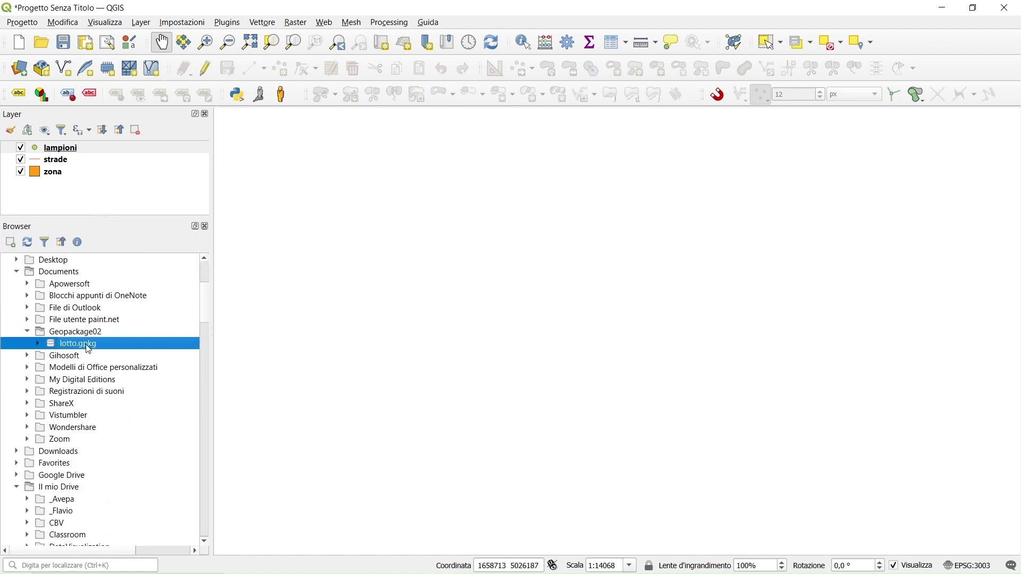
{"action": "left_click", "coordinate": [39, 344]}
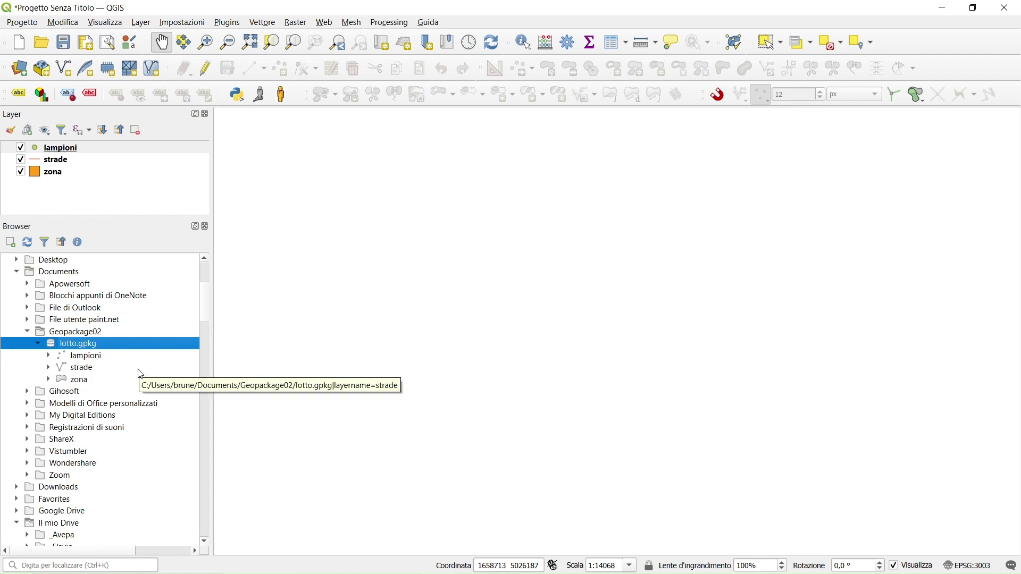
- Enable editing on the zona layer and open its attribute table
{"action": "left_click", "coordinate": [89, 176]}
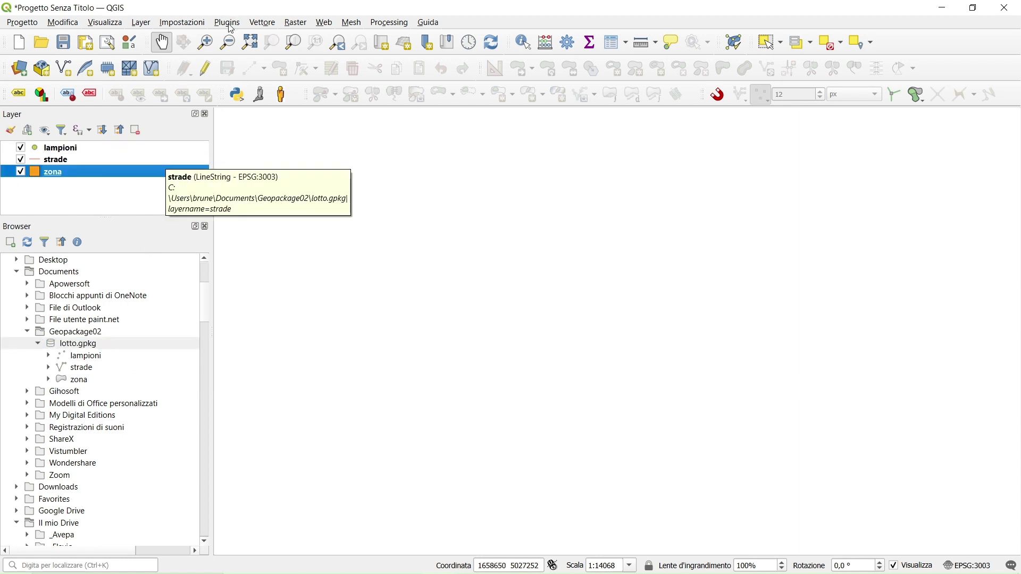
{"action": "left_click", "coordinate": [205, 69]}
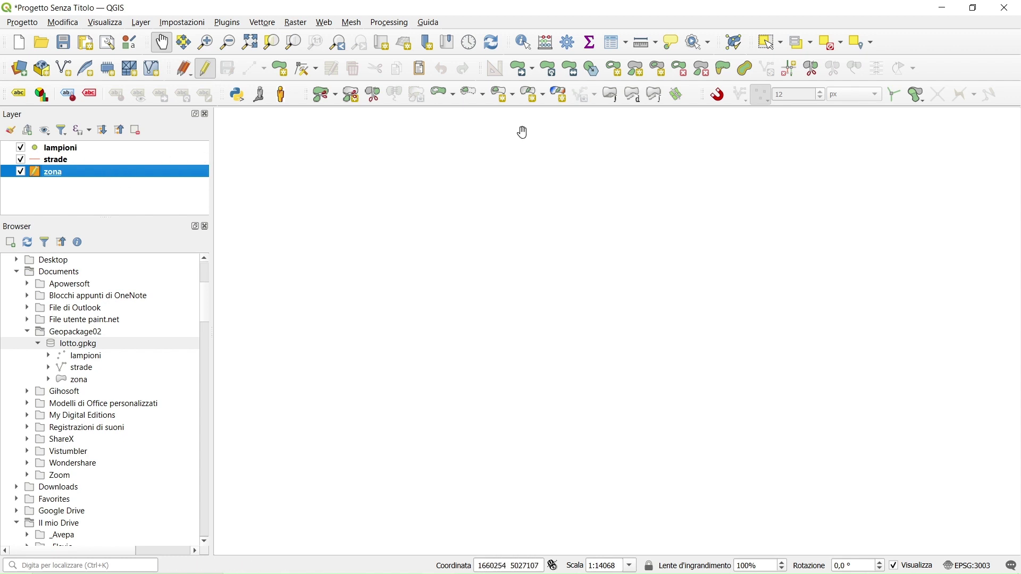
{"action": "left_click", "coordinate": [615, 42]}
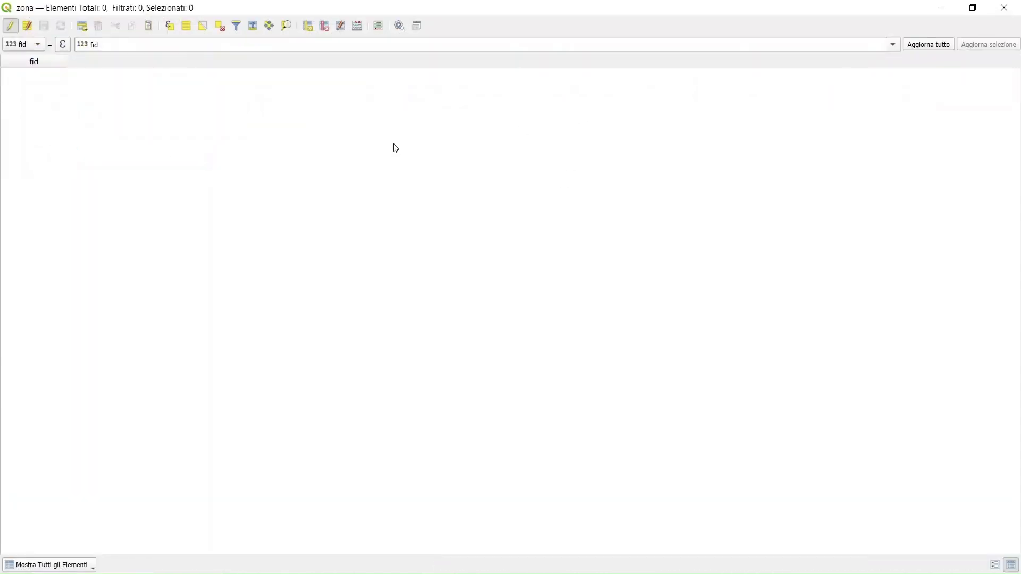
- Add a Testo (stringa) field named Tipologia del lotto to the zona table and widen its column
{"action": "left_click", "coordinate": [308, 26]}
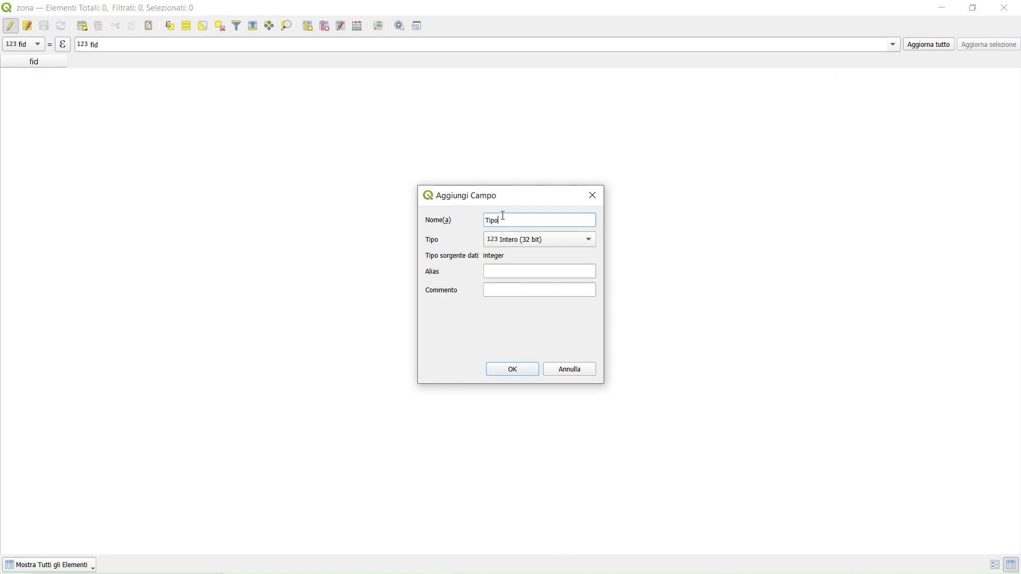
{"action": "type", "text": "Tipologia del lotto"}
{"action": "left_click", "coordinate": [548, 241]}
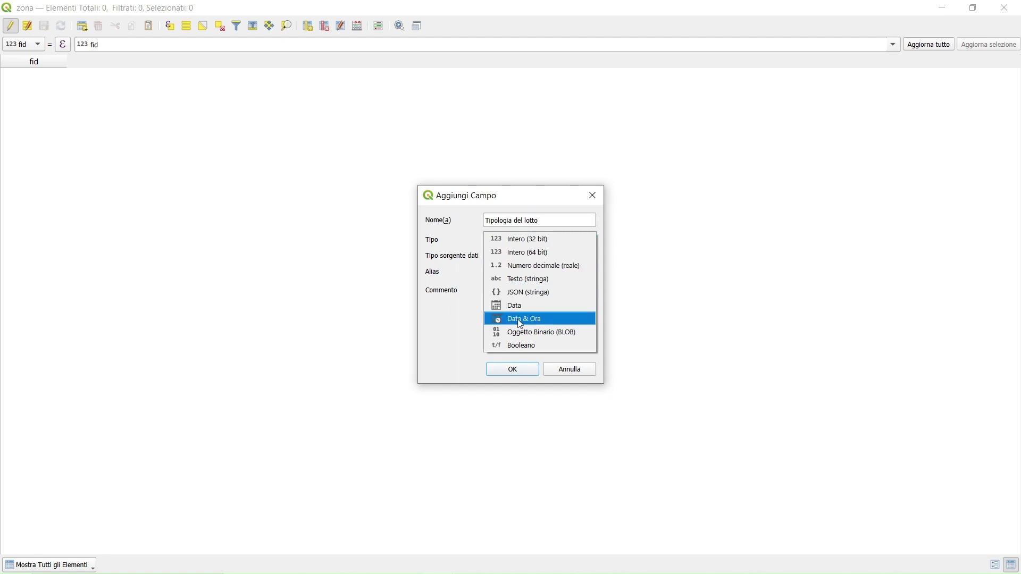
{"action": "left_click", "coordinate": [539, 280]}
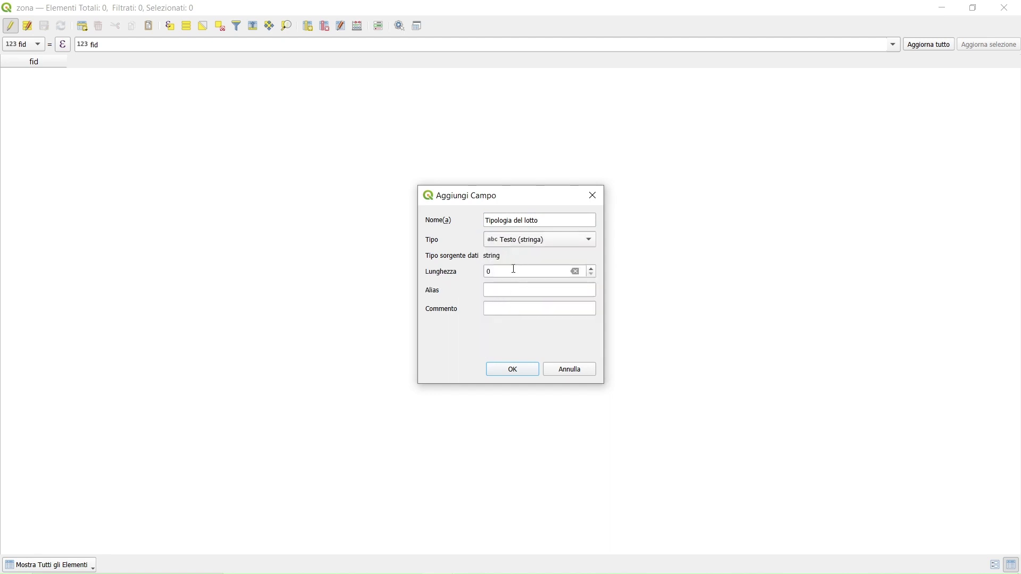
{"action": "left_click_drag", "start_coordinate": [515, 269], "coordinate": [460, 266]}
{"action": "left_click", "coordinate": [525, 373]}
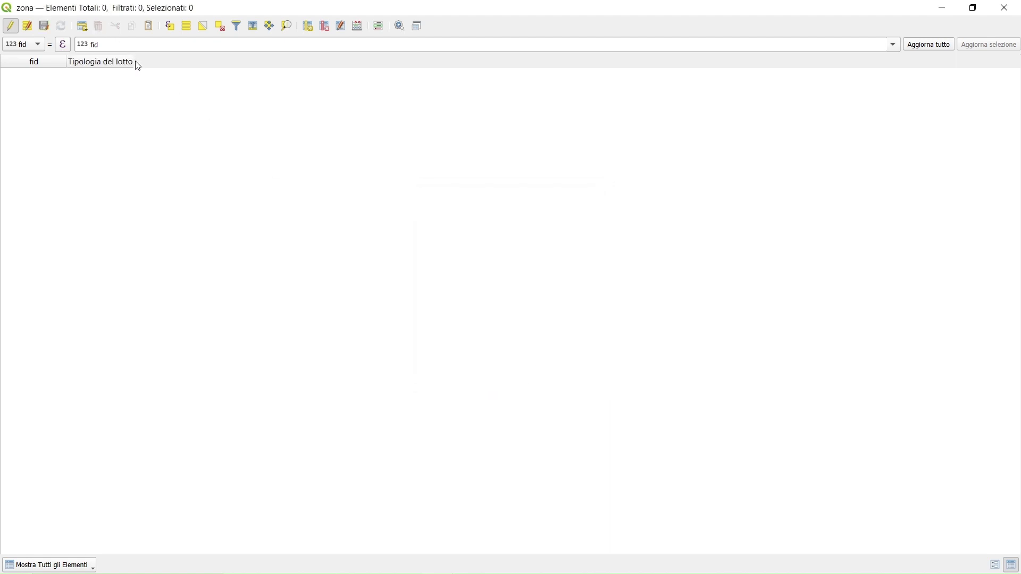
{"action": "left_click_drag", "start_coordinate": [131, 61], "coordinate": [205, 60]}
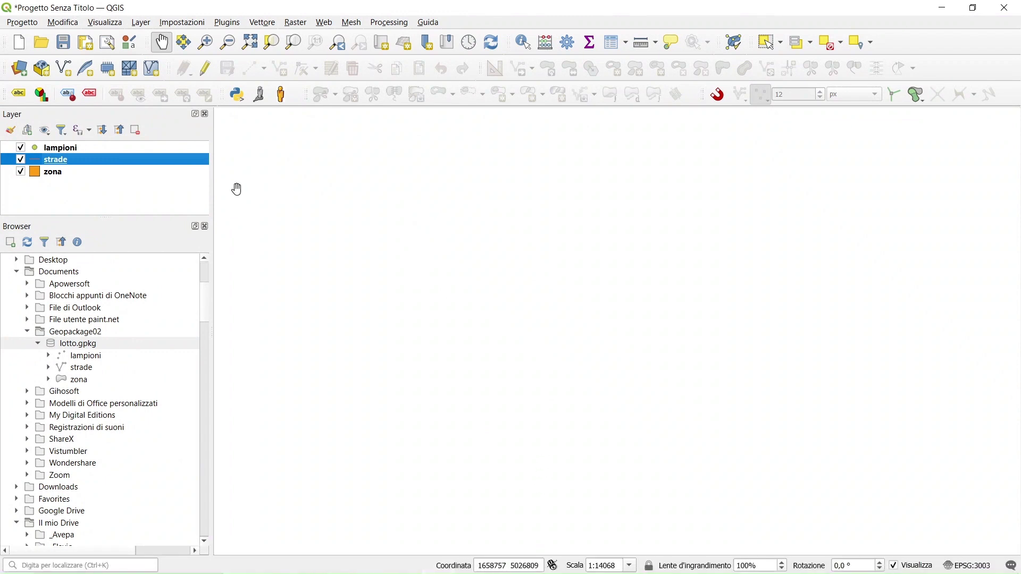
- Draw a four-vertex polygon in the zona layer, accept its default attributes, save the edits and stop editing
{"action": "left_click", "coordinate": [92, 173]}
{"action": "left_click", "coordinate": [205, 70]}
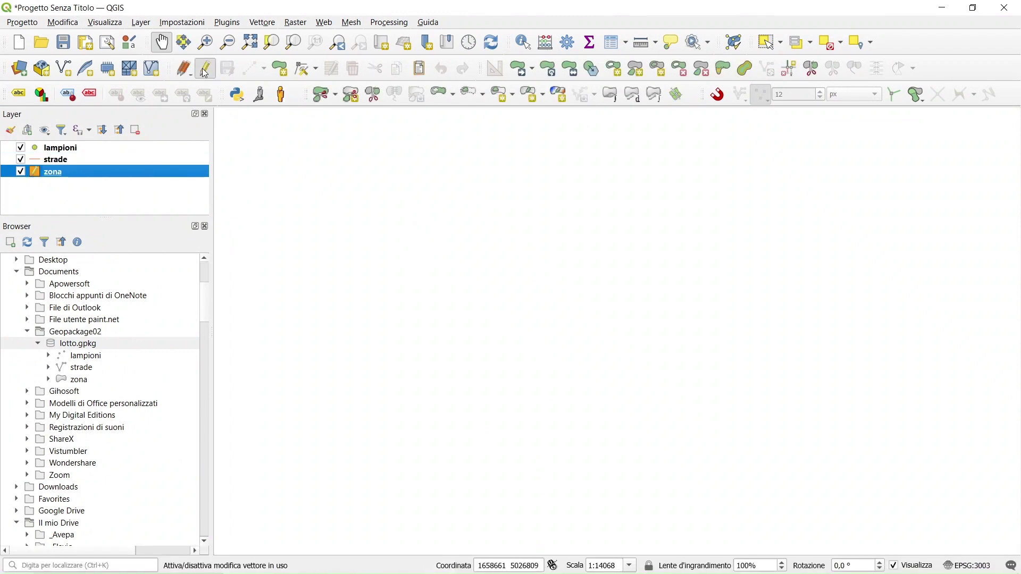
{"action": "left_click", "coordinate": [280, 68]}
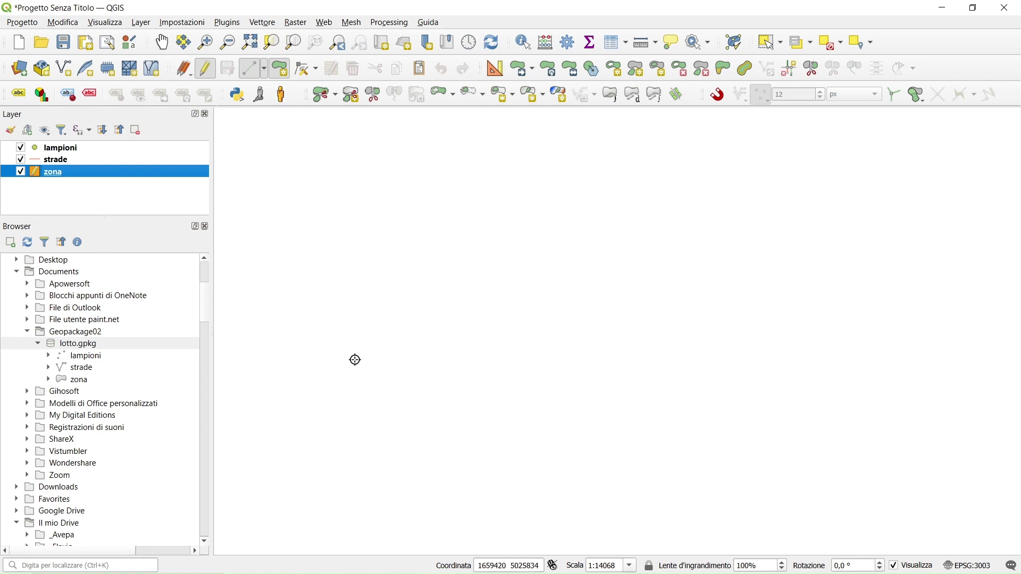
{"action": "left_click", "coordinate": [364, 349]}
{"action": "left_click", "coordinate": [450, 159]}
{"action": "left_click", "coordinate": [561, 243]}
{"action": "left_click", "coordinate": [469, 337]}
{"action": "right_click", "coordinate": [468, 339]}
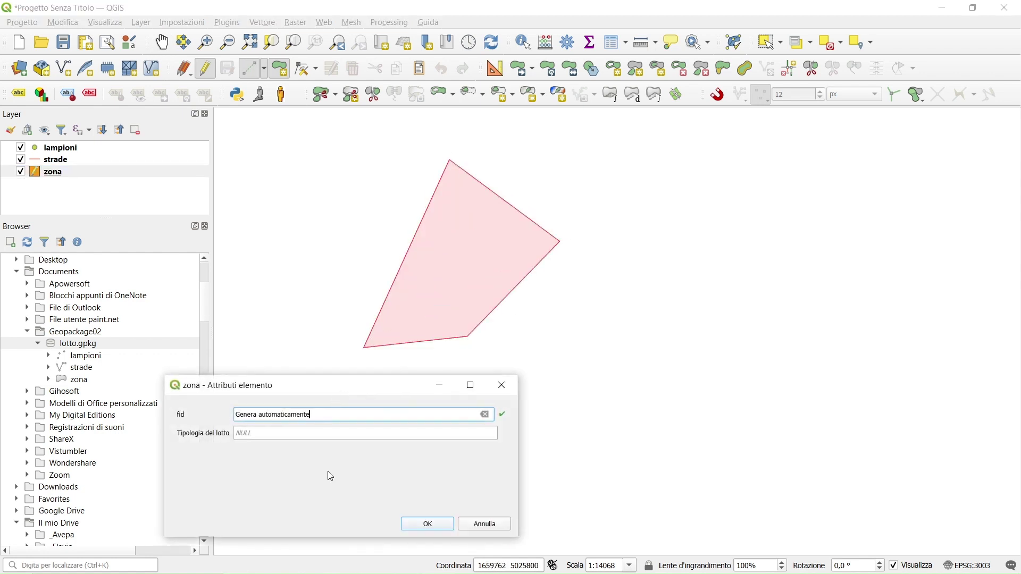
{"action": "left_click", "coordinate": [428, 526]}
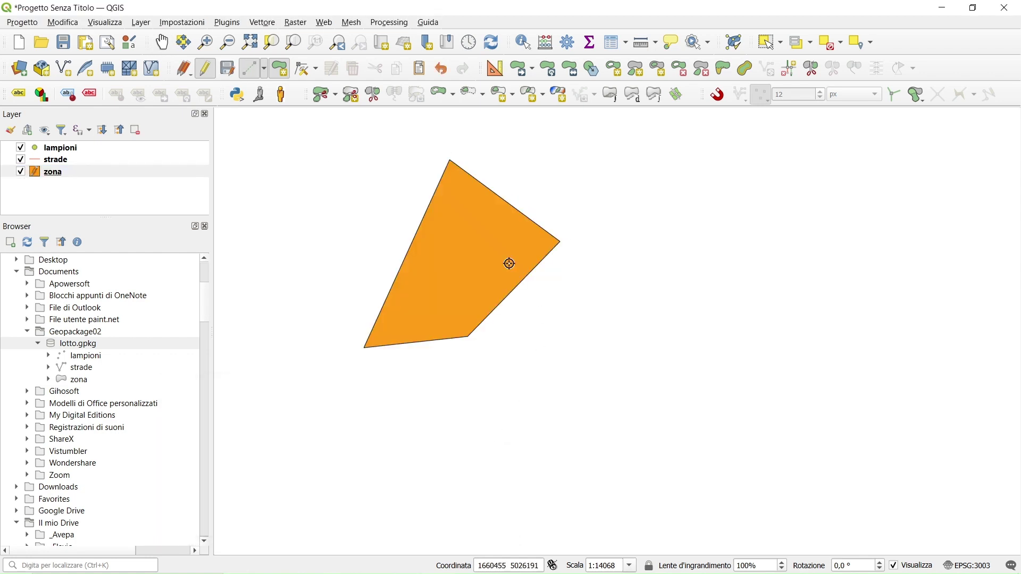
{"action": "left_click", "coordinate": [227, 69]}
{"action": "left_click", "coordinate": [205, 68]}
- Draw a five-vertex zigzag line in the strade layer beside the polygon, accept its default attributes, and stop editing with the changes saved
{"action": "left_click", "coordinate": [53, 160]}
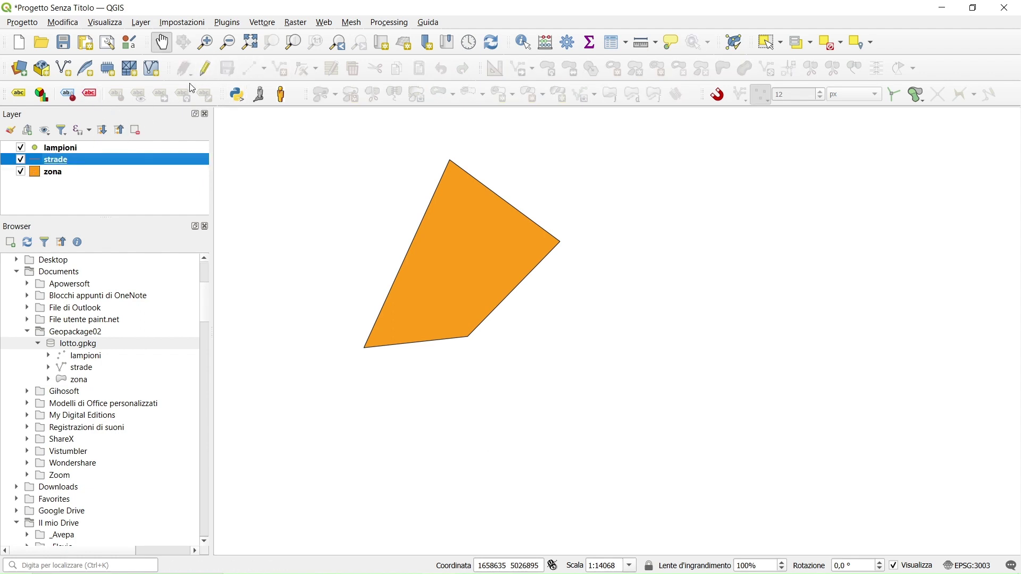
{"action": "left_click", "coordinate": [206, 68]}
{"action": "left_click", "coordinate": [280, 68]}
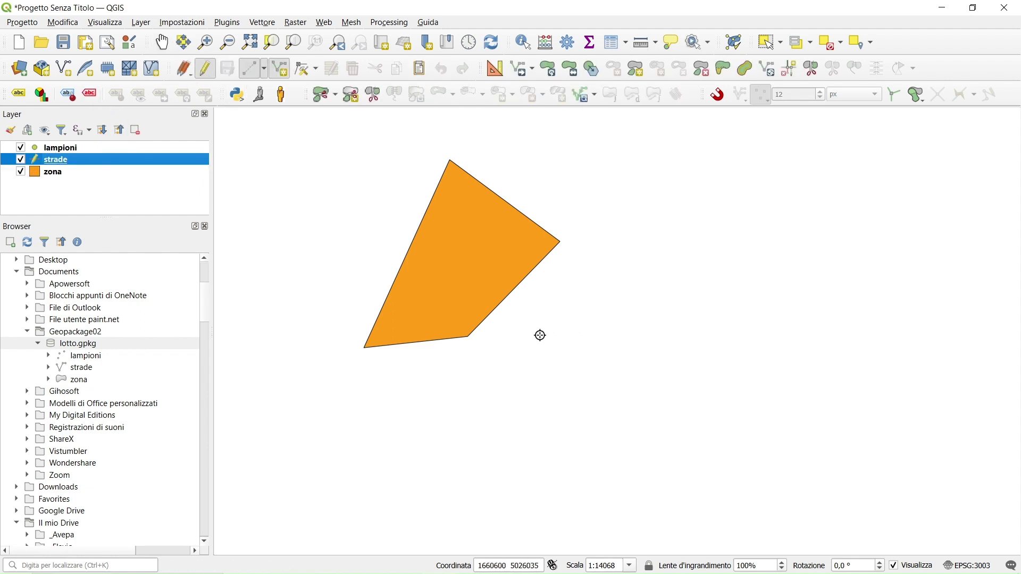
{"action": "left_click", "coordinate": [524, 363]}
{"action": "left_click", "coordinate": [573, 294]}
{"action": "left_click", "coordinate": [648, 313]}
{"action": "left_click", "coordinate": [642, 228]}
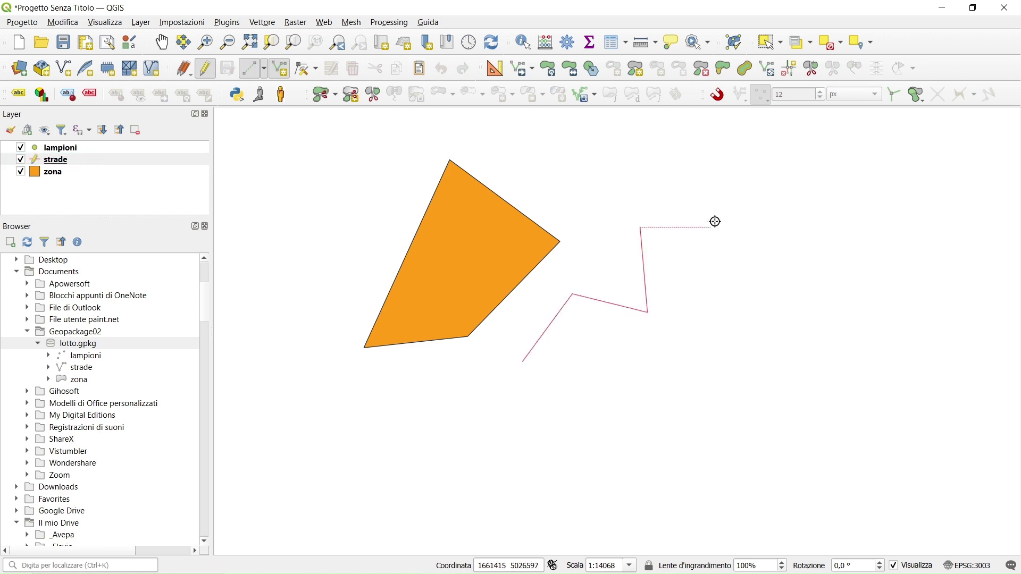
{"action": "left_click", "coordinate": [716, 222]}
{"action": "right_click", "coordinate": [716, 221]}
{"action": "left_click", "coordinate": [421, 524]}
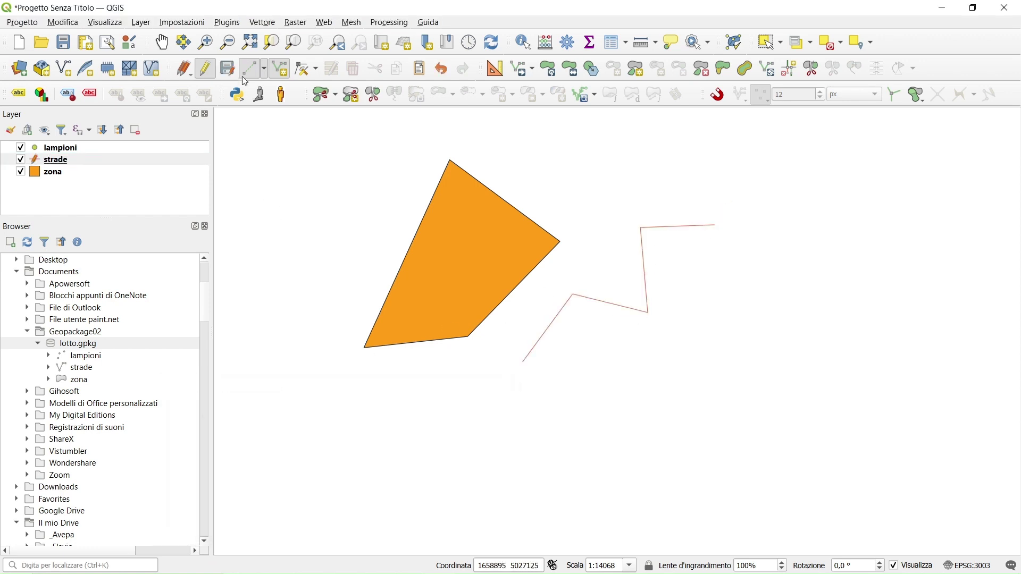
{"action": "left_click", "coordinate": [205, 69]}
{"action": "left_click", "coordinate": [477, 302]}
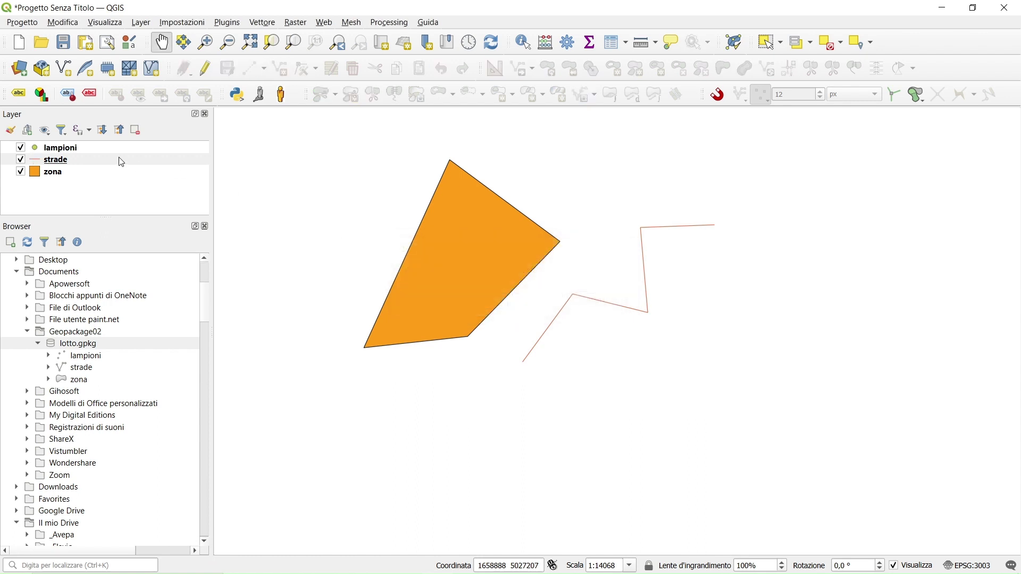
- Add three points around the strade line in the lampioni layer, accept their default attributes, and stop editing with the changes saved
{"action": "left_click", "coordinate": [126, 149]}
{"action": "left_click", "coordinate": [206, 69]}
{"action": "left_click", "coordinate": [280, 69]}
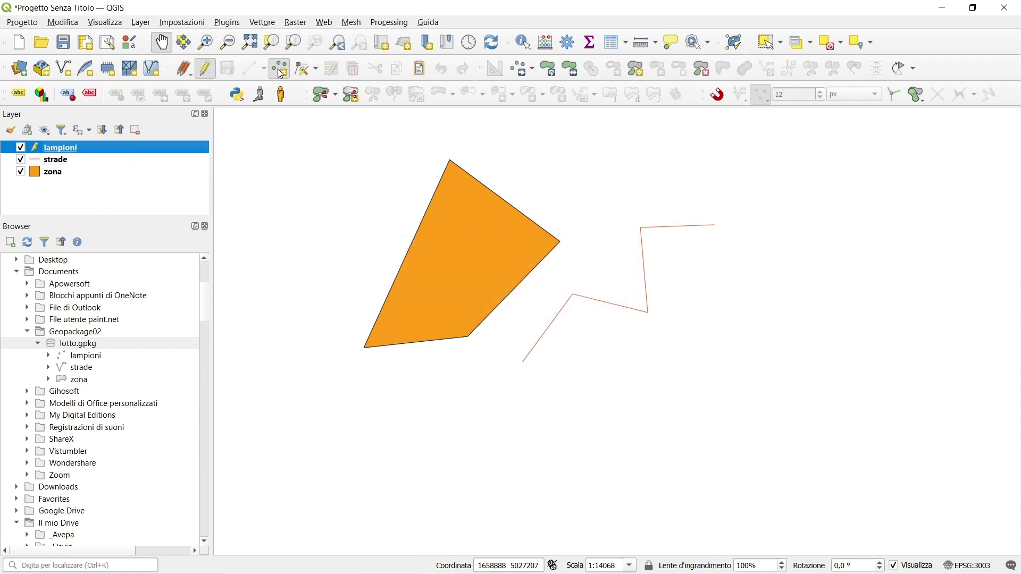
{"action": "left_click", "coordinate": [543, 393]}
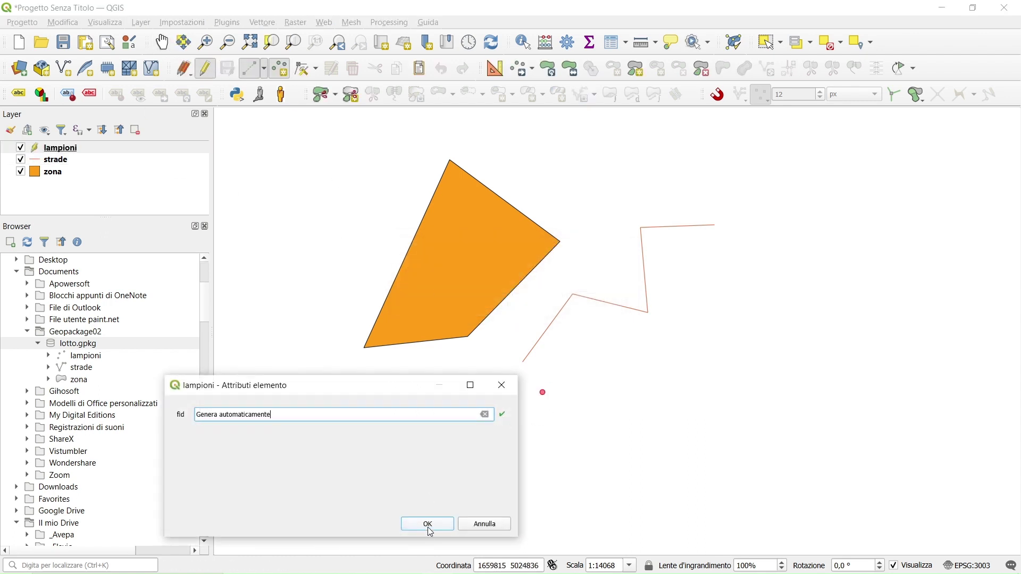
{"action": "left_click", "coordinate": [431, 533]}
{"action": "left_click", "coordinate": [611, 347]}
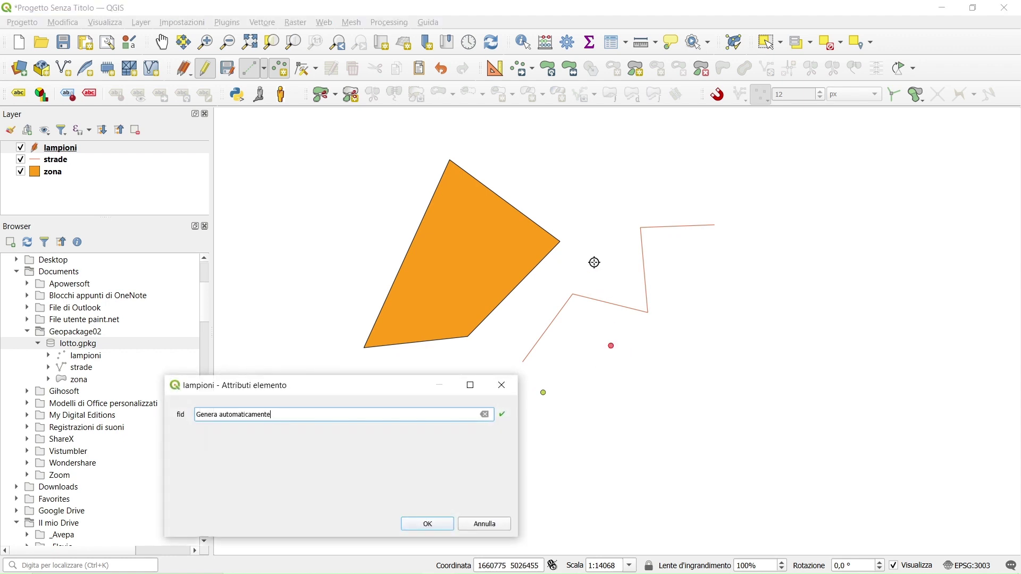
{"action": "left_click", "coordinate": [424, 520]}
{"action": "left_click", "coordinate": [602, 246]}
{"action": "left_click", "coordinate": [423, 525]}
{"action": "left_click", "coordinate": [206, 68]}
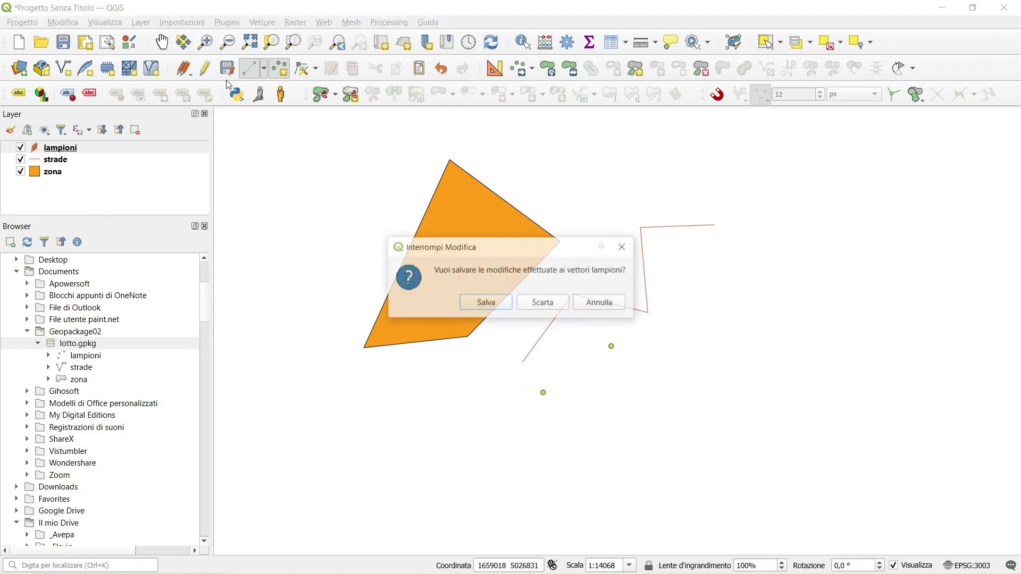
{"action": "left_click", "coordinate": [487, 304]}
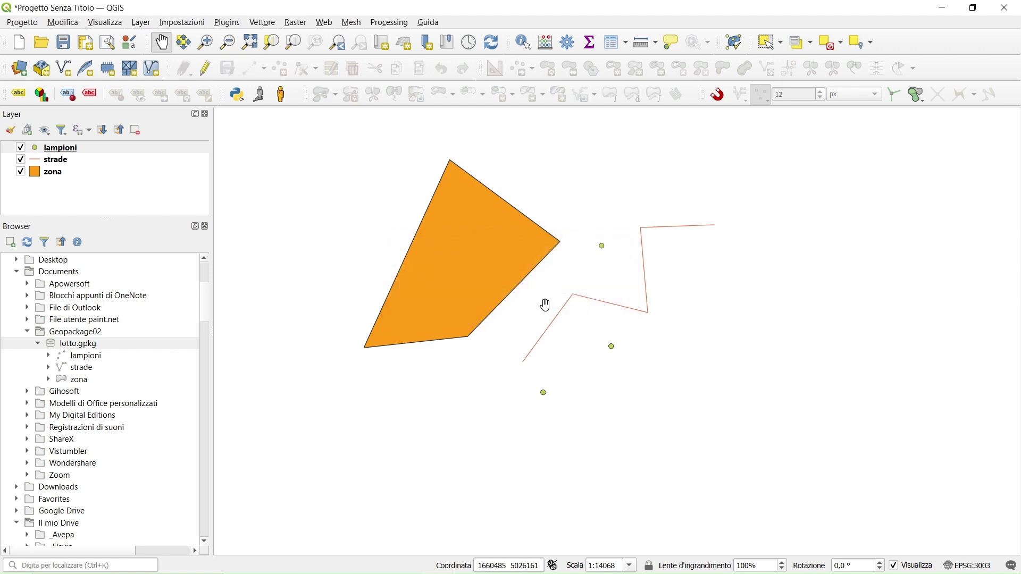
- Examine the fields of the lampioni layer inside lotto.gpkg in the file browser, and collapse the GeoPackage
{"action": "left_click", "coordinate": [89, 343]}
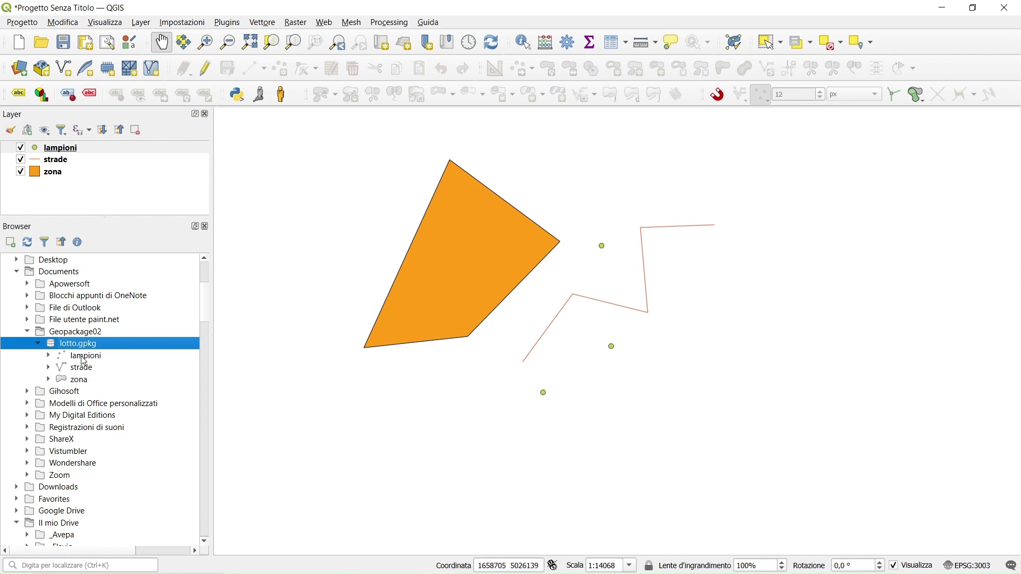
{"action": "left_click", "coordinate": [49, 355]}
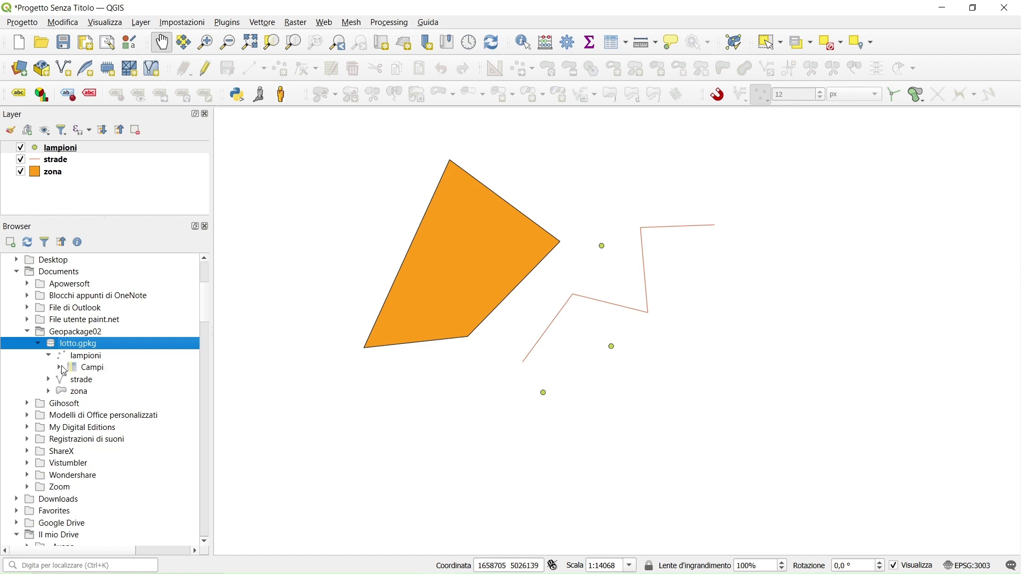
{"action": "left_click", "coordinate": [59, 367]}
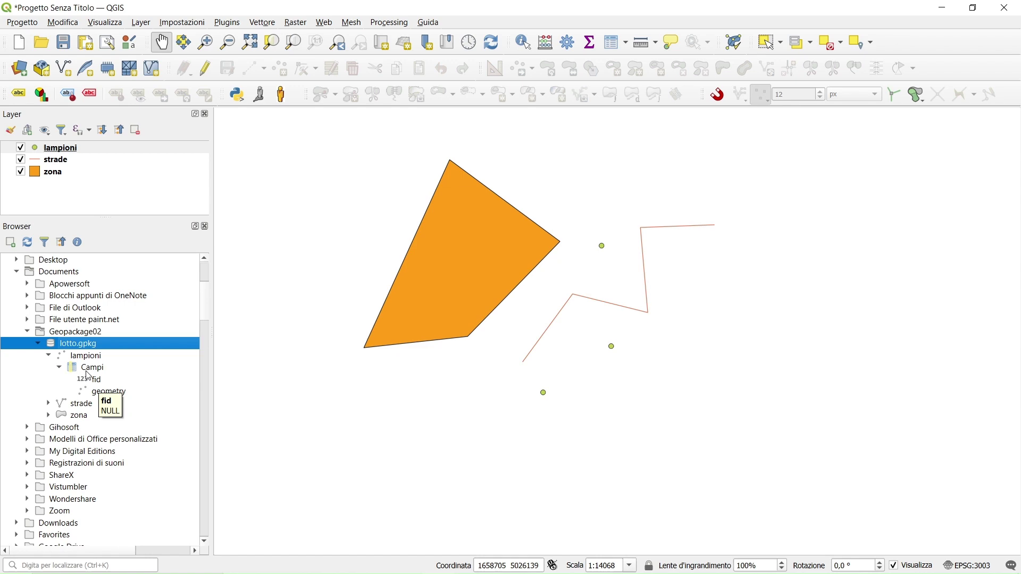
{"action": "left_click", "coordinate": [38, 344]}
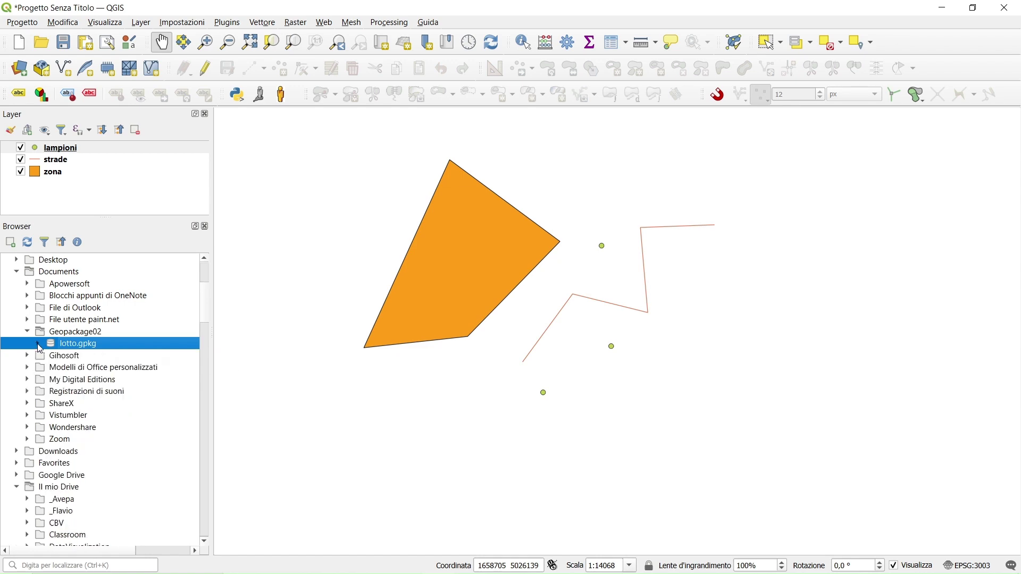
- Examine the zona layer's attribute table and its fields inside lotto.gpkg, and collapse the Geopackage02 folder
{"action": "left_click", "coordinate": [65, 172]}
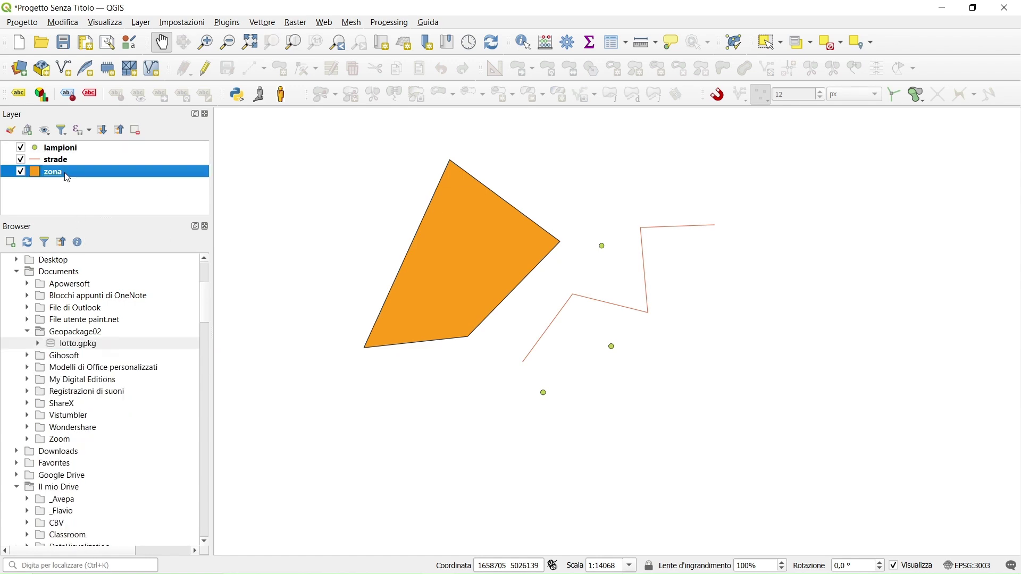
{"action": "left_click", "coordinate": [617, 42]}
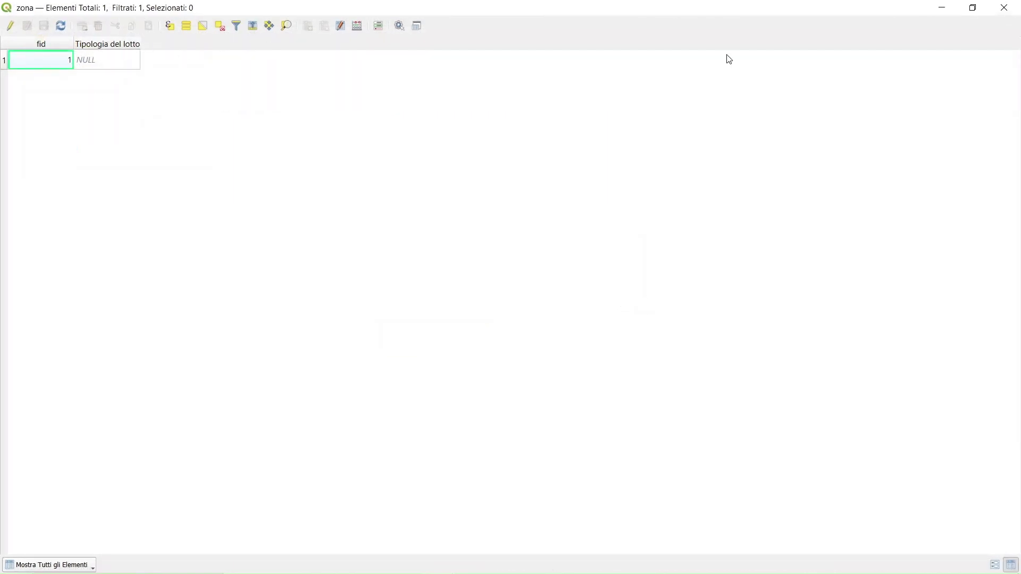
{"action": "left_click", "coordinate": [1005, 7]}
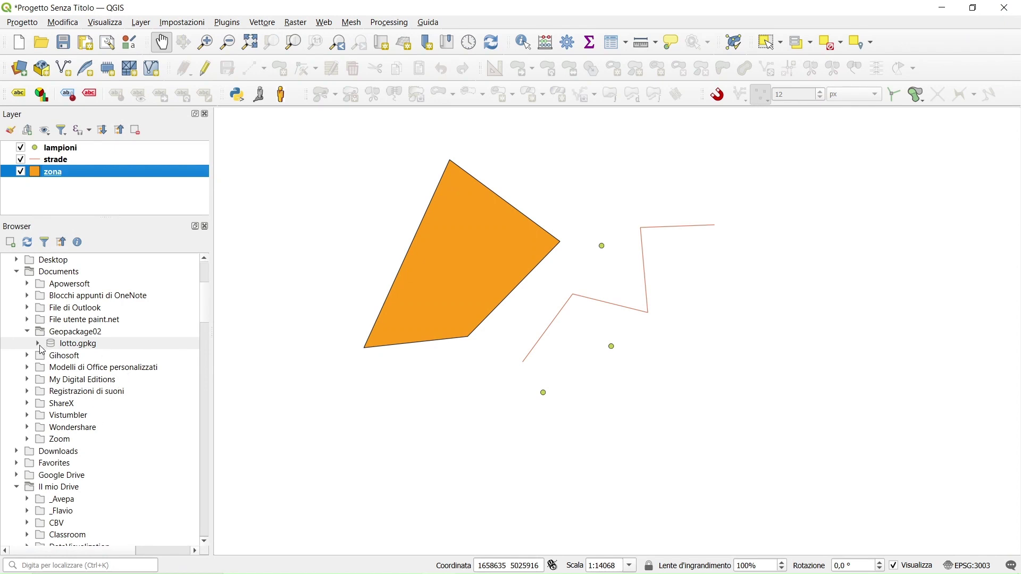
{"action": "left_click", "coordinate": [39, 346]}
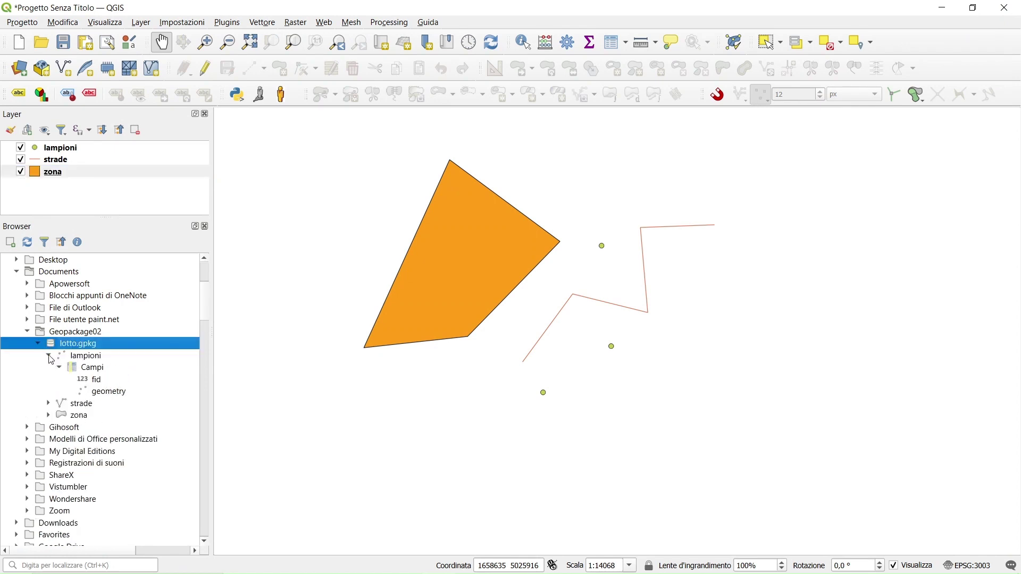
{"action": "left_click", "coordinate": [48, 355]}
{"action": "left_click", "coordinate": [50, 381]}
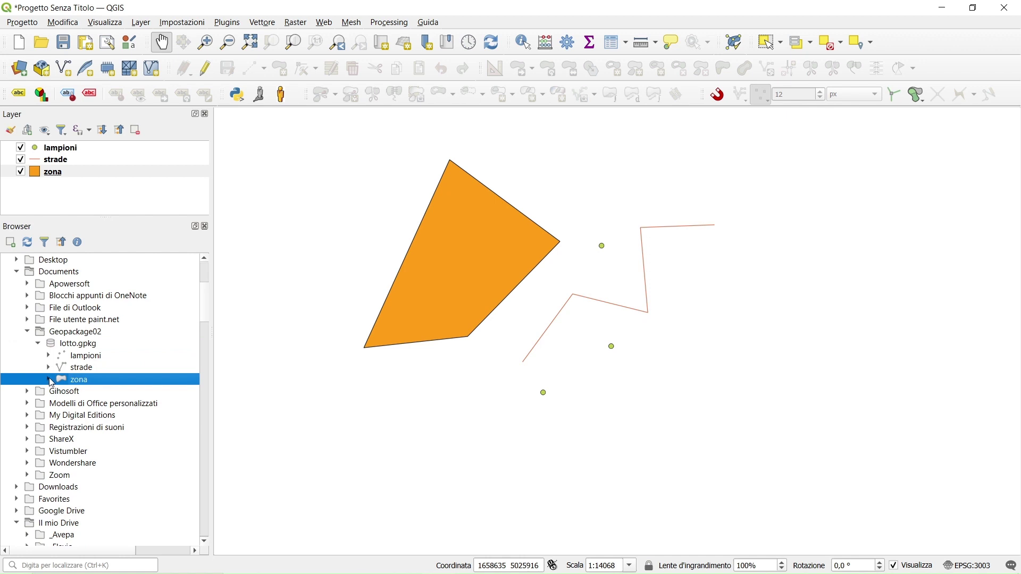
{"action": "left_click", "coordinate": [50, 381]}
{"action": "left_click", "coordinate": [61, 393]}
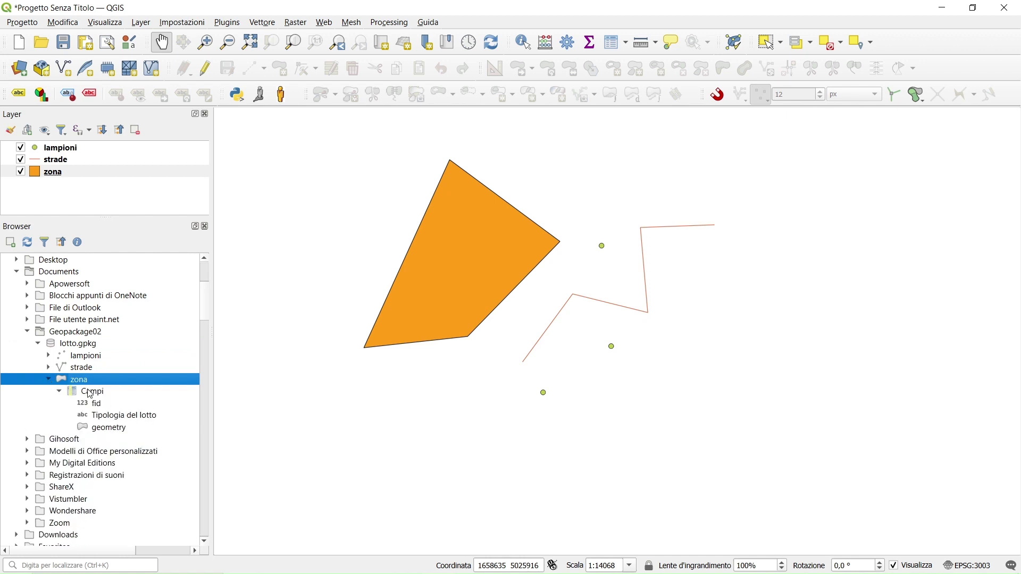
{"action": "left_click", "coordinate": [49, 380]}
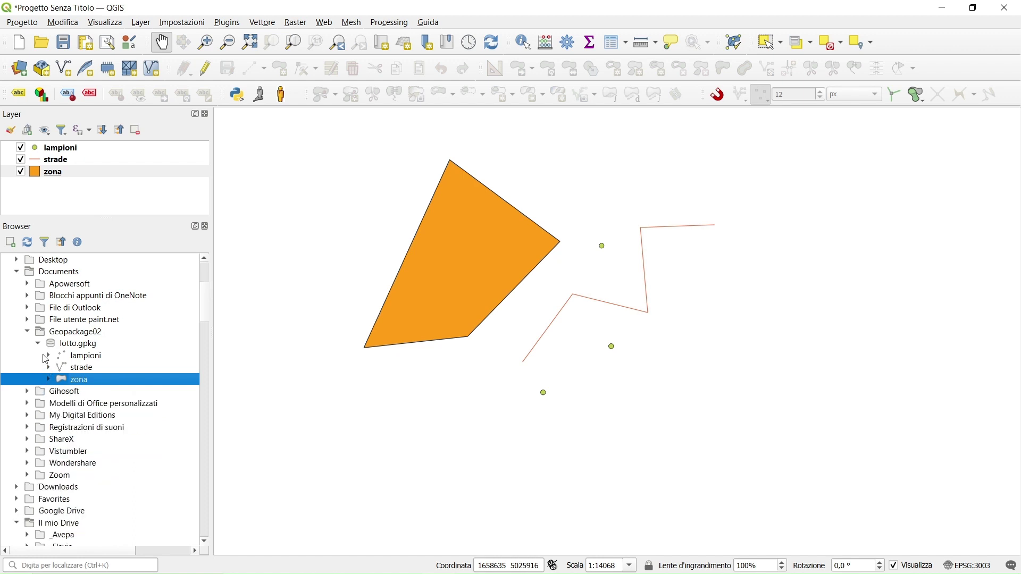
{"action": "left_click", "coordinate": [38, 344]}
{"action": "left_click", "coordinate": [28, 332]}
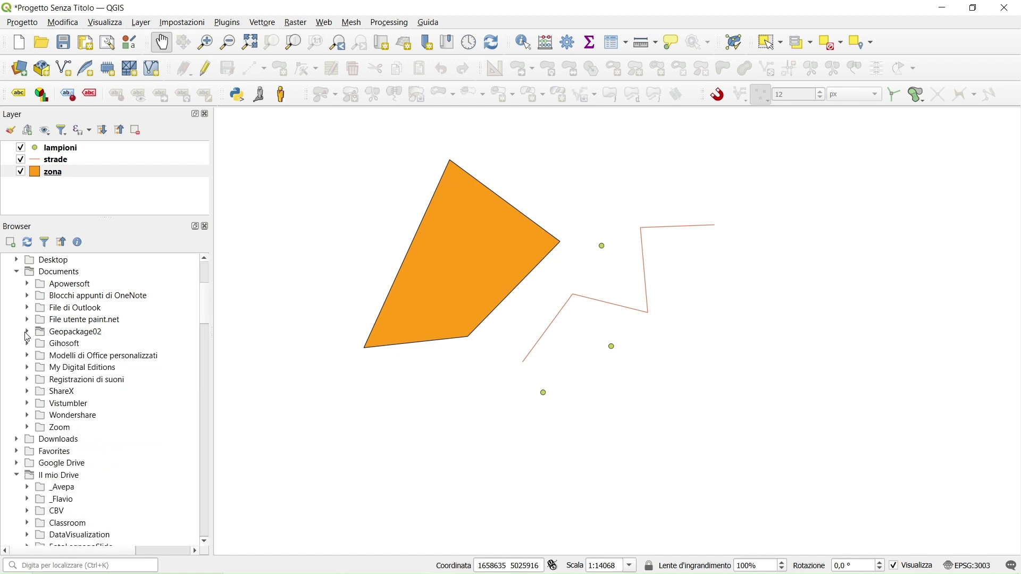
- Start a new empty project, discarding the current one without saving, and enlarge the layer list area
{"action": "left_click", "coordinate": [24, 44]}
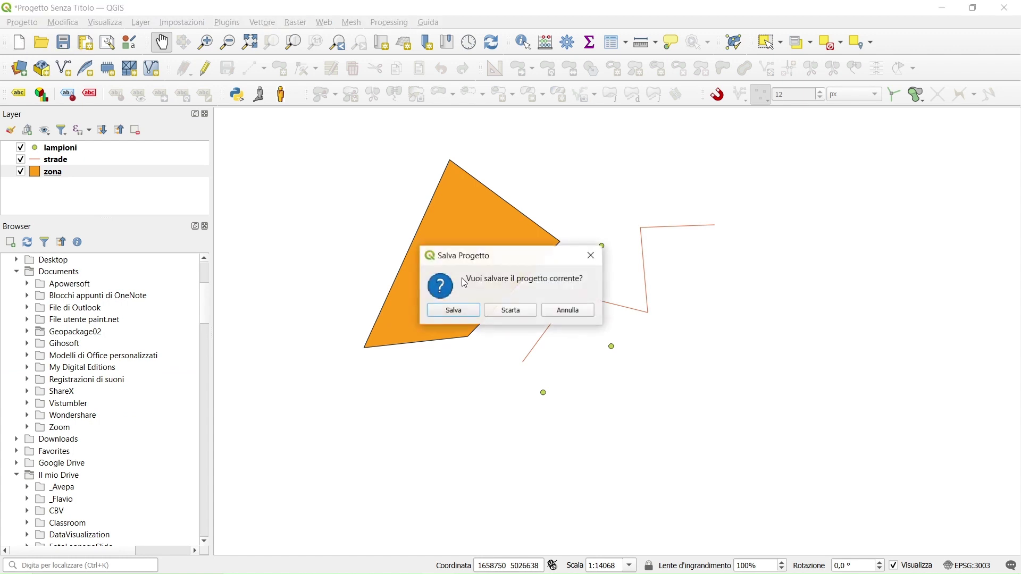
{"action": "left_click", "coordinate": [511, 312]}
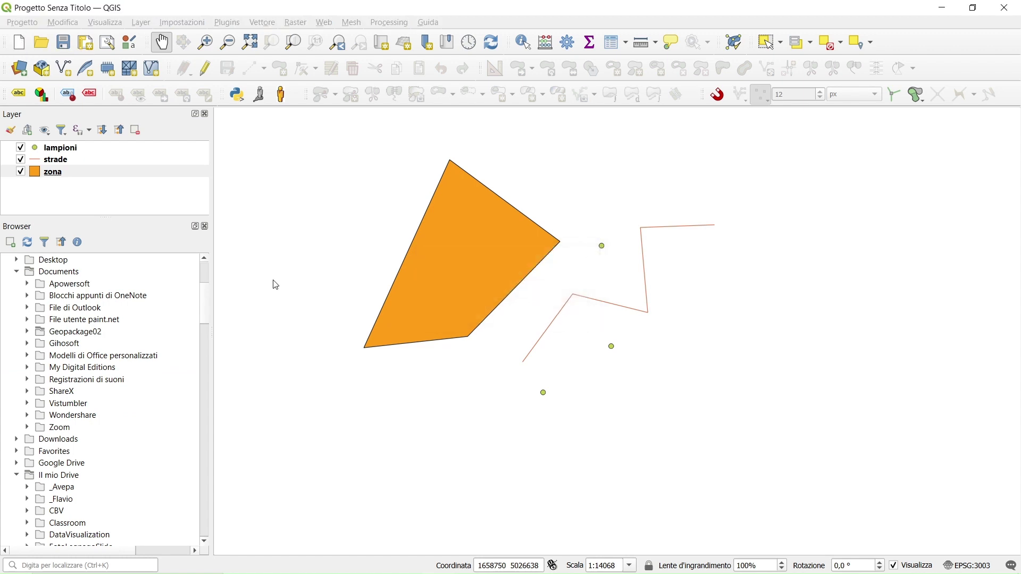
{"action": "left_click_drag", "start_coordinate": [159, 223], "coordinate": [164, 253]}
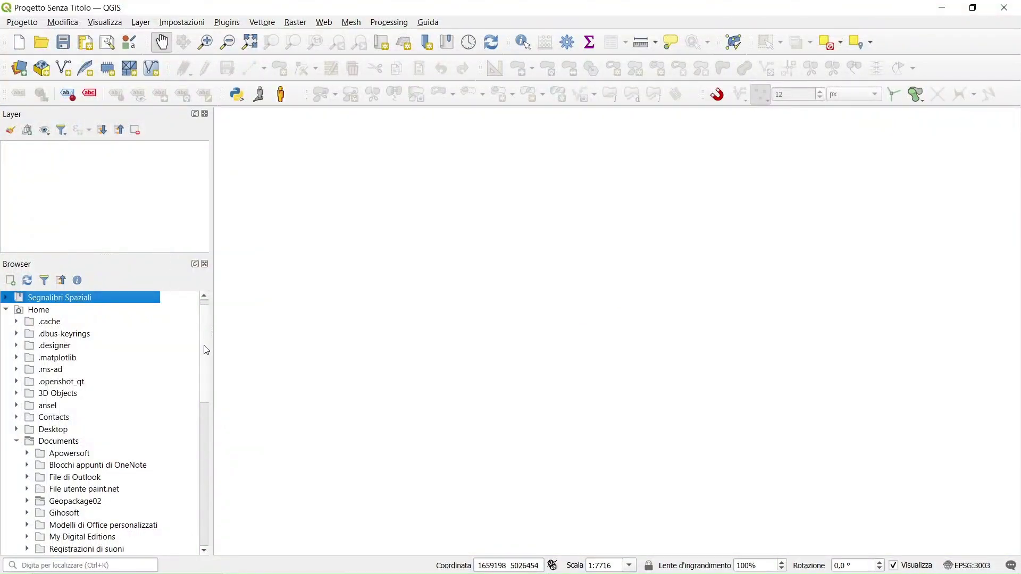
- Load lampioni, strade and zona from lotto.gpkg in the Geopackage02 folder onto the map as one layer group
{"action": "scroll", "coordinate": [208, 372], "scroll_direction": "down", "scroll_amount": 2}
{"action": "scroll", "coordinate": [210, 380], "scroll_direction": "down", "scroll_amount": 1}
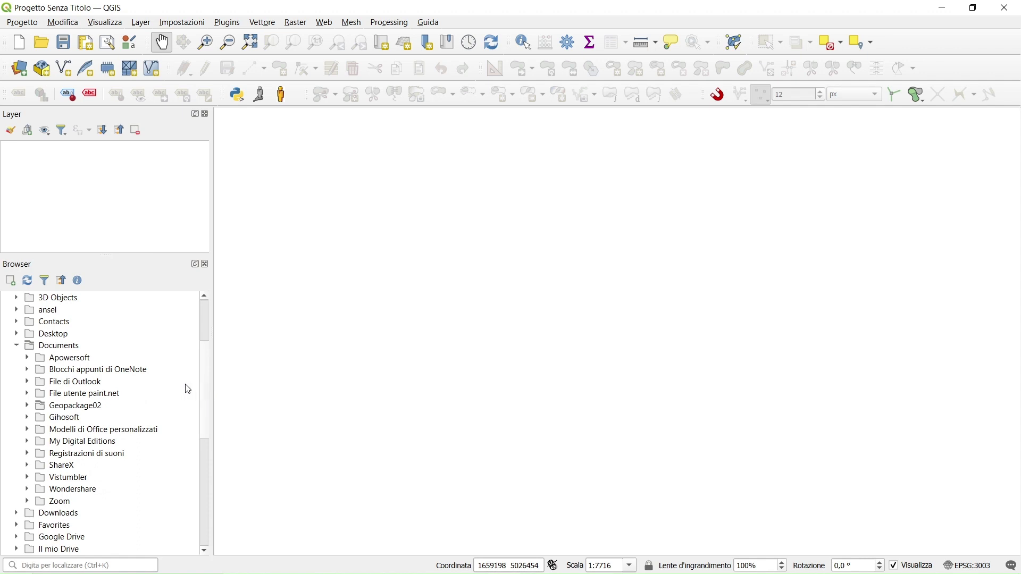
{"action": "left_click", "coordinate": [27, 406]}
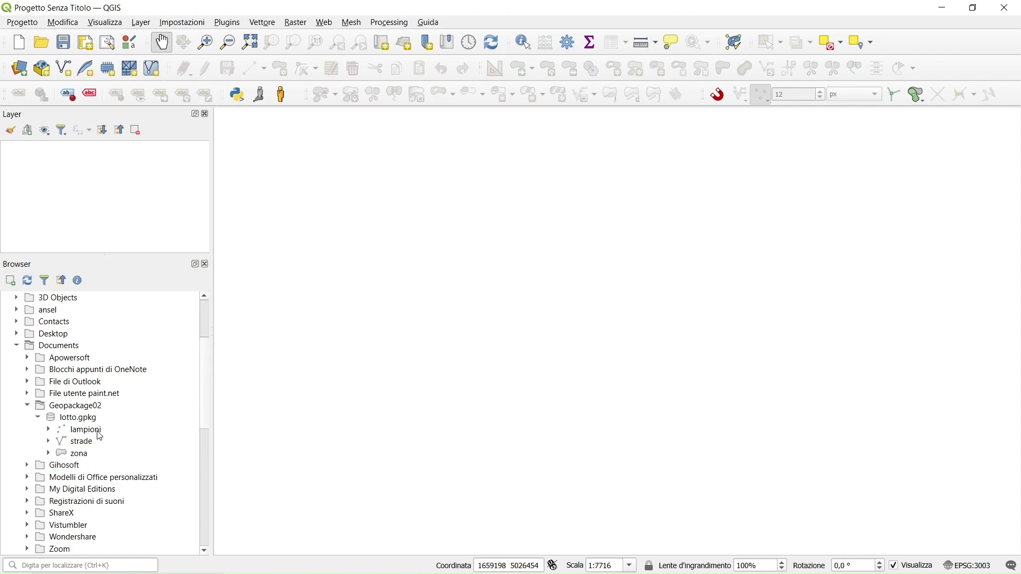
{"action": "left_click", "coordinate": [91, 421]}
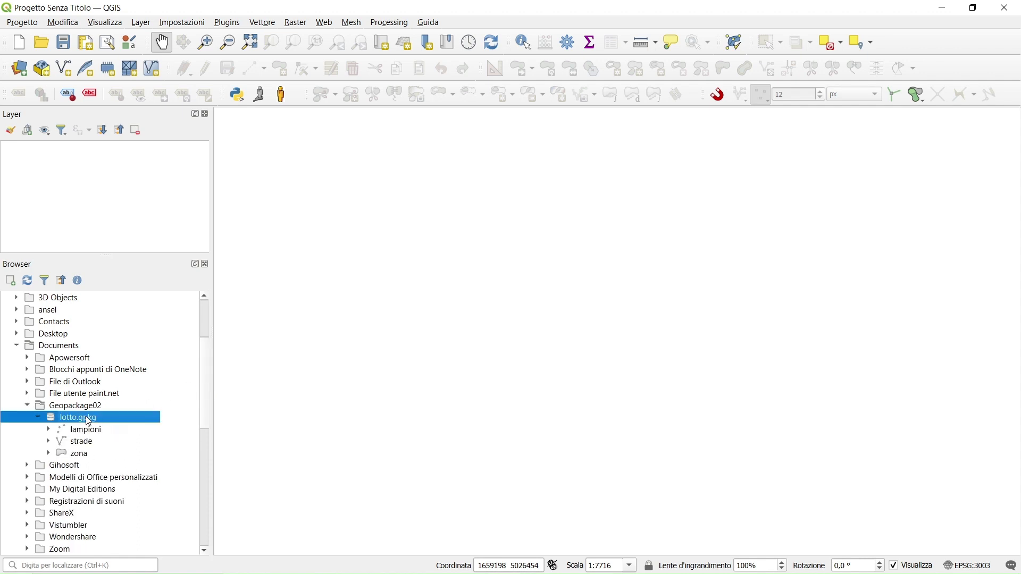
{"action": "left_click_drag", "start_coordinate": [89, 421], "coordinate": [555, 335]}
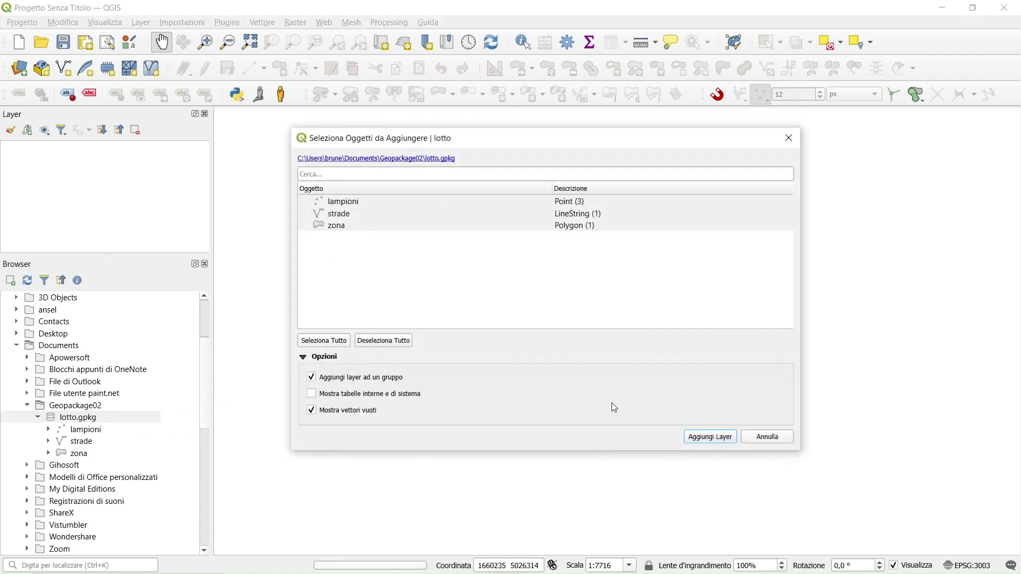
{"action": "left_click", "coordinate": [710, 440]}
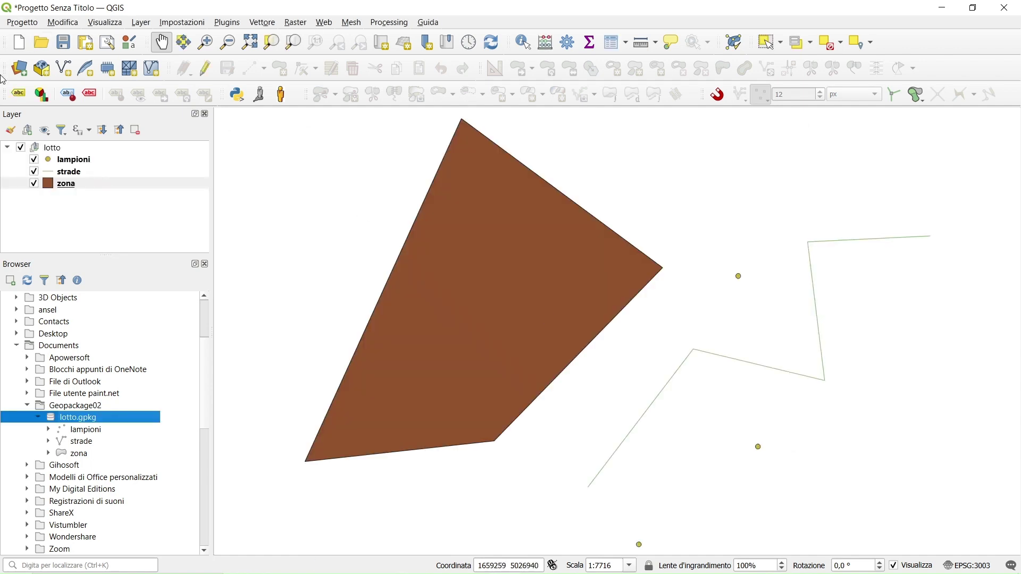
- Start another new project without saving, and add only the zona layer from lotto.gpkg to the map
{"action": "left_click", "coordinate": [19, 42]}
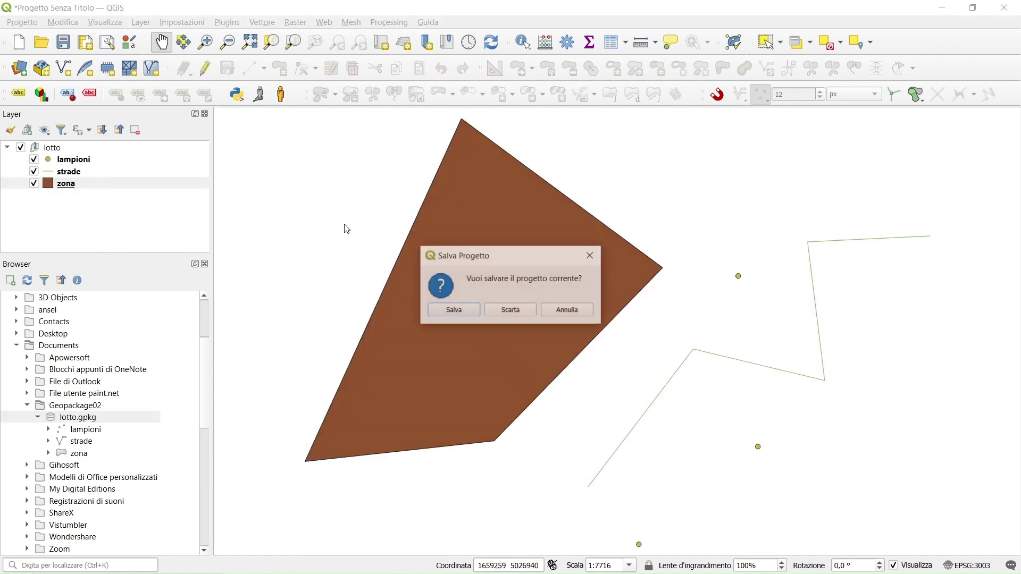
{"action": "left_click", "coordinate": [513, 311]}
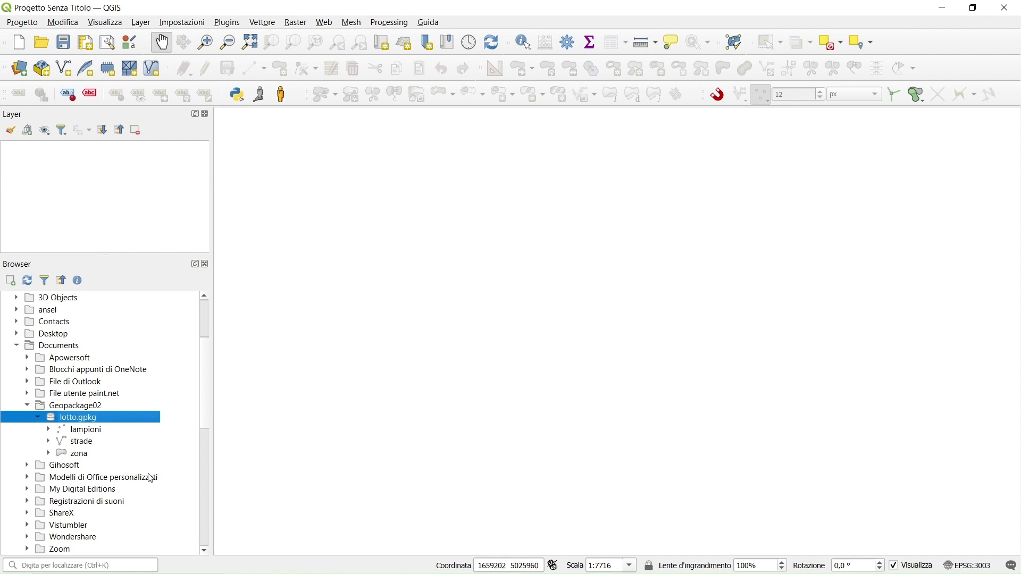
{"action": "left_click", "coordinate": [82, 456]}
{"action": "mouse_move", "coordinate": [83, 458]}
{"action": "left_mouse_down"}
{"action": "mouse_move", "coordinate": [415, 410]}
{"action": "mouse_move", "coordinate": [534, 340]}
{"action": "left_mouse_up"}
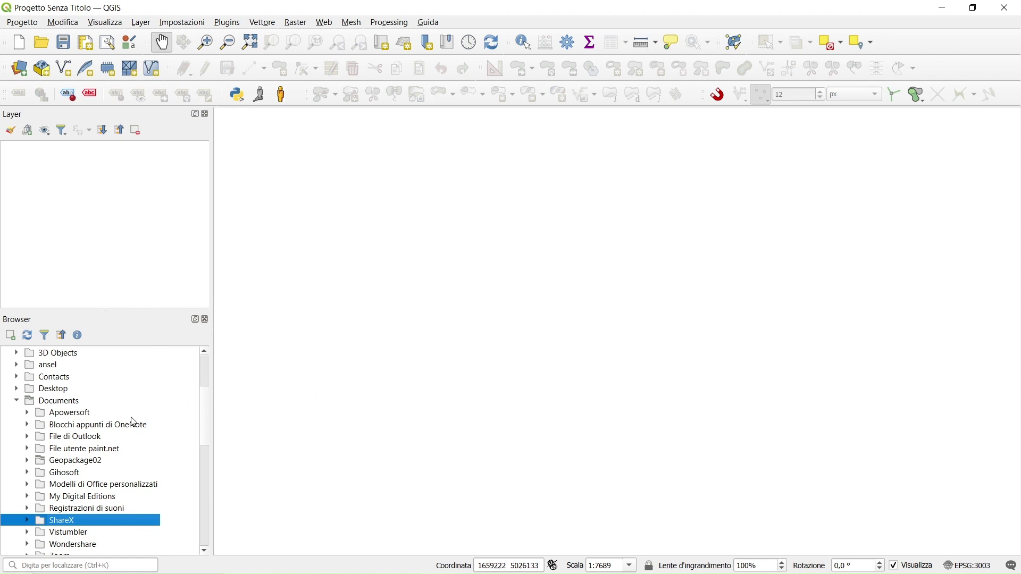
- Create a new GeoPackage in the Geopackage02 folder alongside lotto.gpkg
{"action": "left_click", "coordinate": [79, 463]}
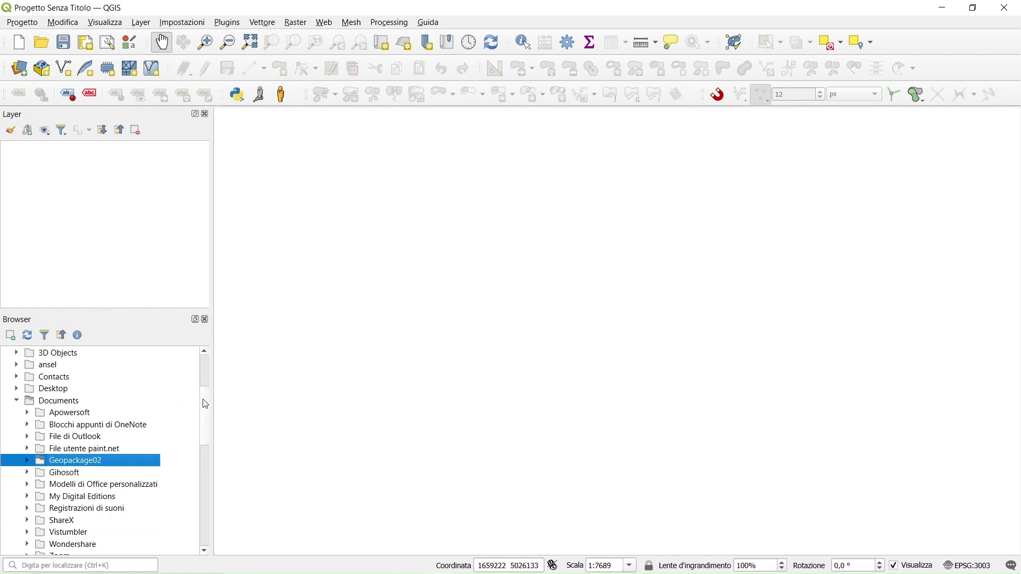
{"action": "scroll", "coordinate": [207, 425], "scroll_direction": "down", "scroll_amount": 3}
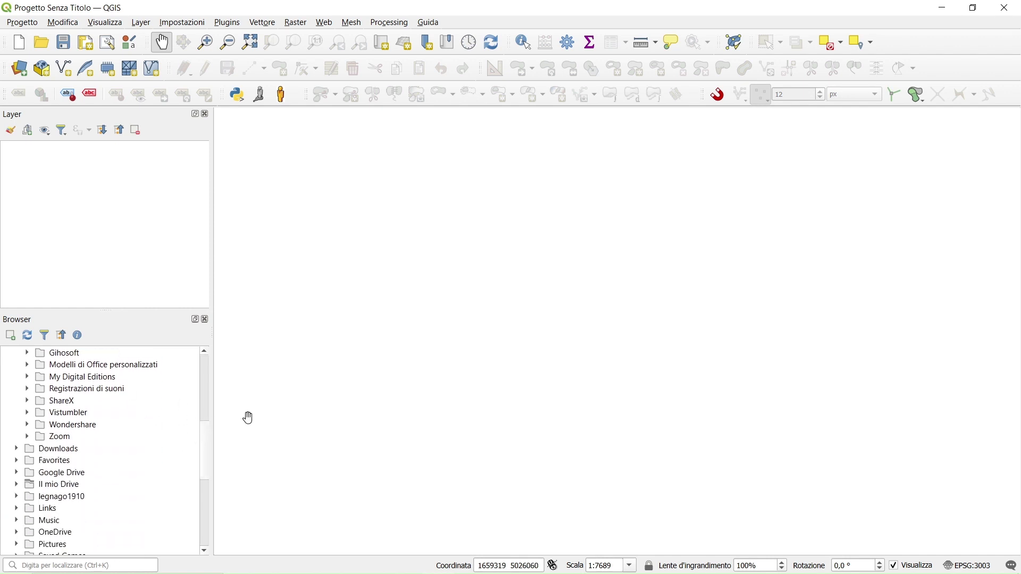
{"action": "scroll", "coordinate": [207, 434], "scroll_direction": "up", "scroll_amount": 1}
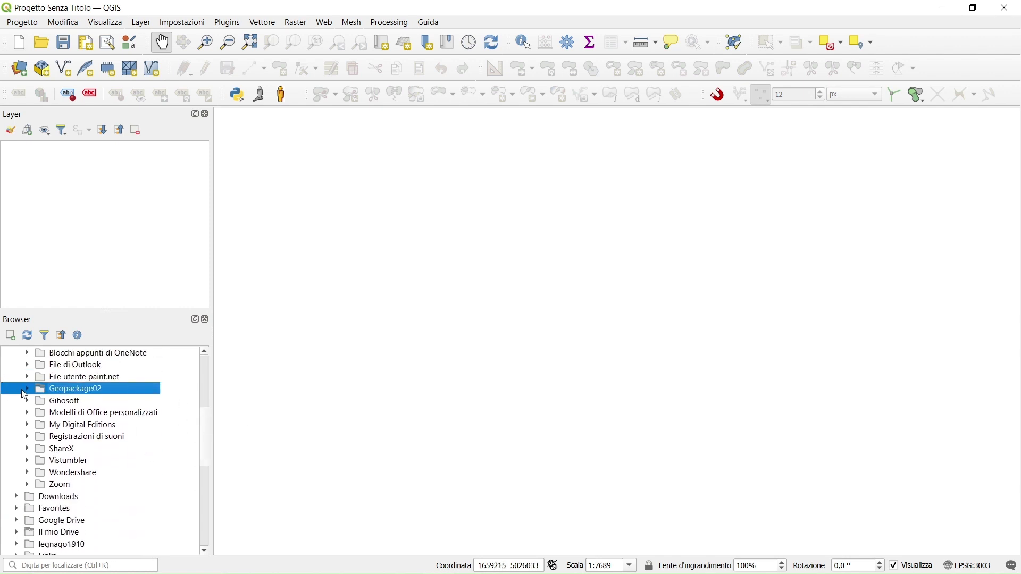
{"action": "left_click", "coordinate": [26, 391]}
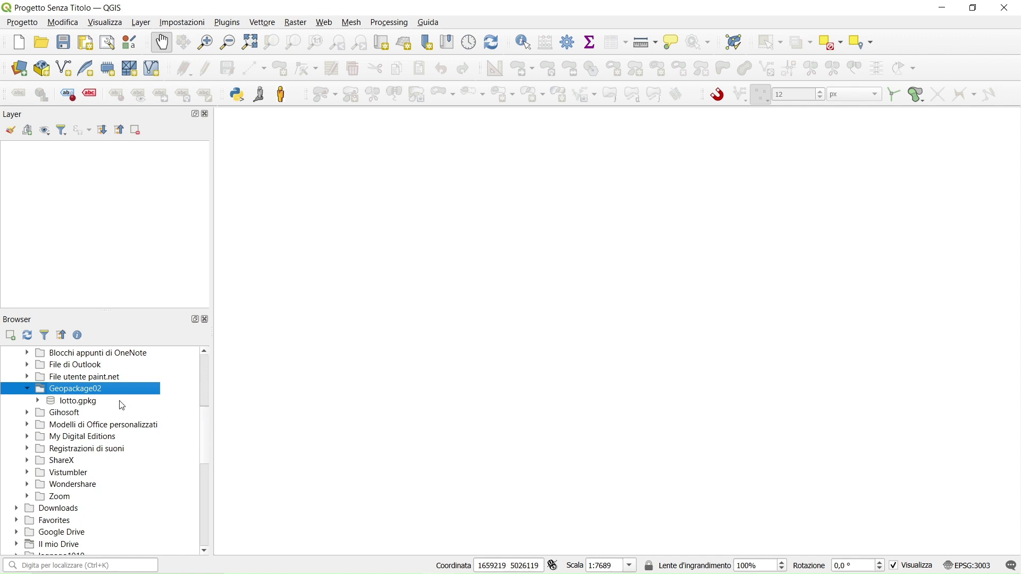
{"action": "right_click", "coordinate": [83, 393]}
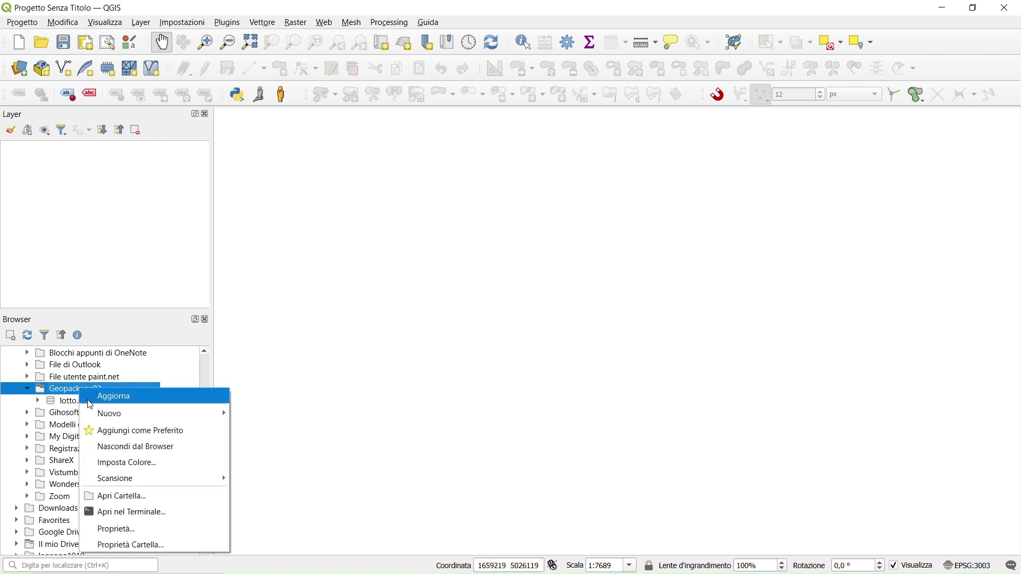
{"action": "mouse_move", "coordinate": [146, 417]}
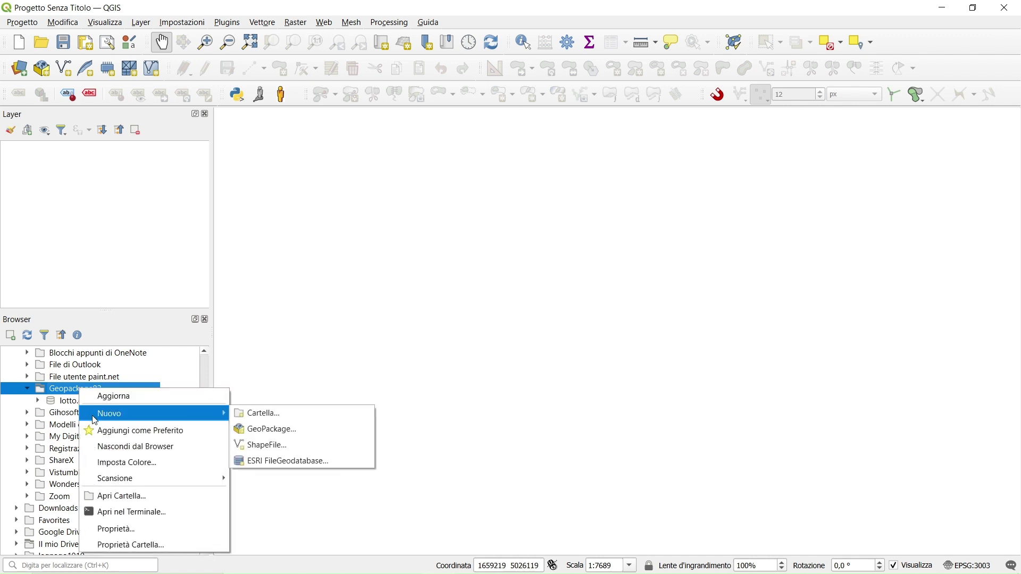
{"action": "left_click", "coordinate": [266, 429]}
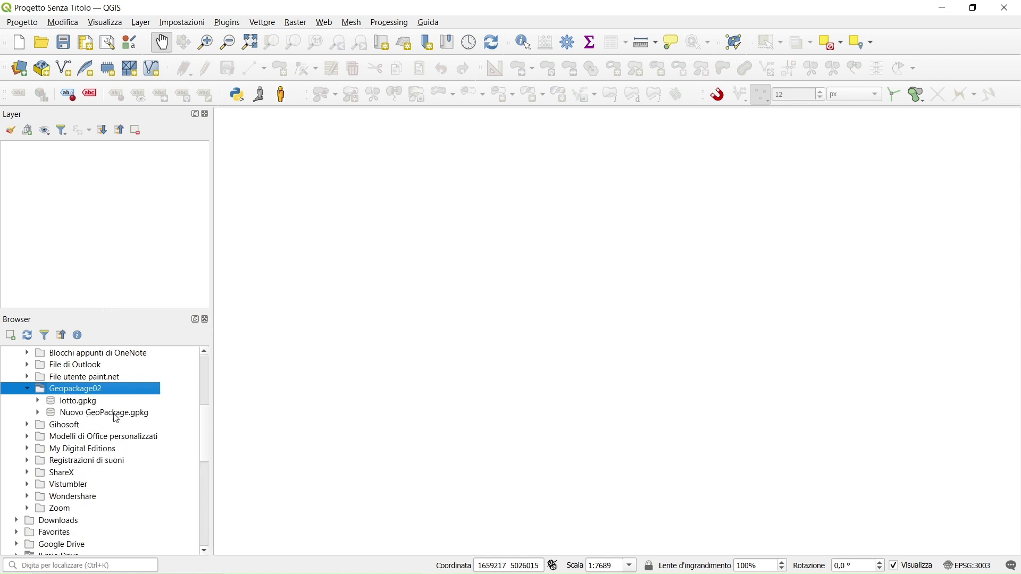
- Rename the new GeoPackage in the Geopackage02 folder as AreaVerde.gpkg
{"action": "left_click", "coordinate": [117, 419]}
{"action": "right_click", "coordinate": [117, 419]}
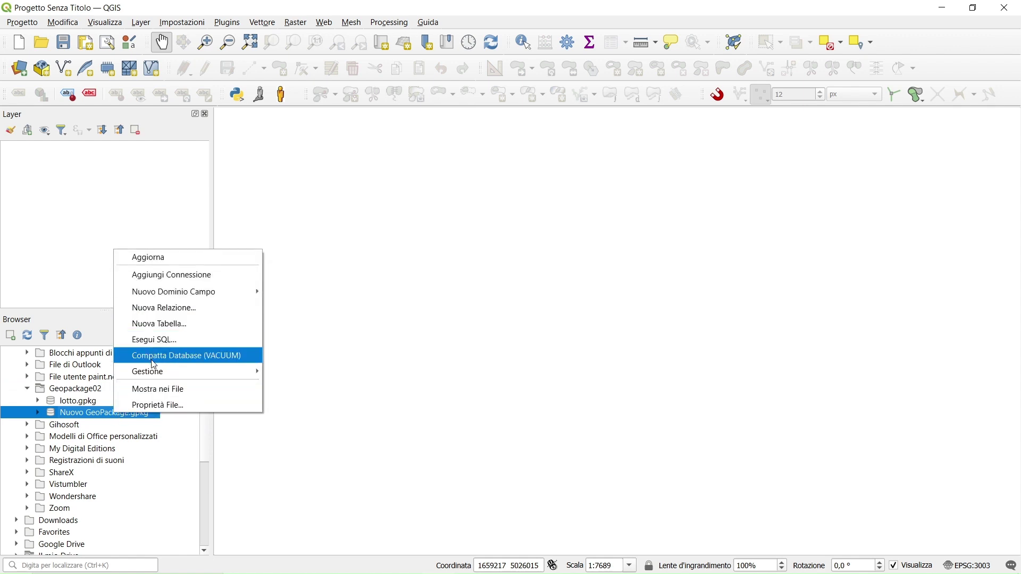
{"action": "mouse_move", "coordinate": [212, 373]}
{"action": "left_click", "coordinate": [290, 373]}
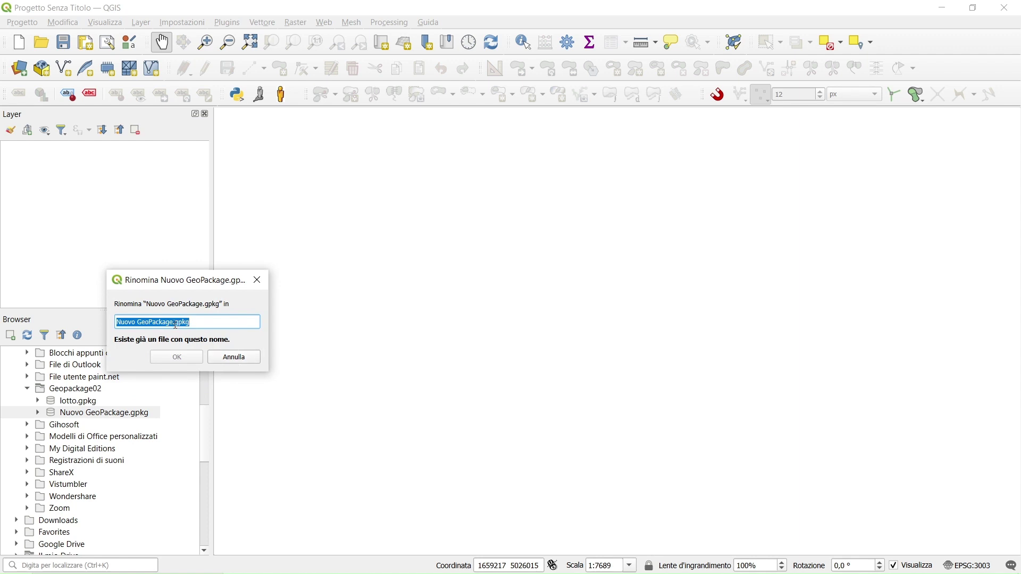
{"action": "left_click_drag", "start_coordinate": [174, 325], "coordinate": [108, 322]}
{"action": "type", "text": "Ae"}
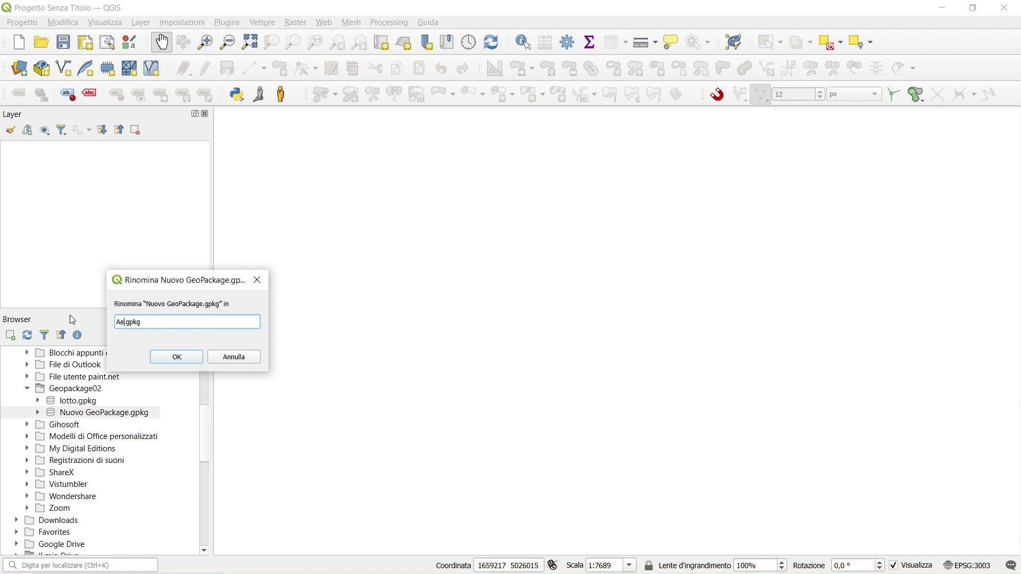
{"action": "type", "text": "r"}
{"action": "key", "text": "BackSpace"}
{"action": "key", "text": "BackSpace"}
{"action": "type", "text": "reaVerde"}
{"action": "left_click", "coordinate": [180, 358]}
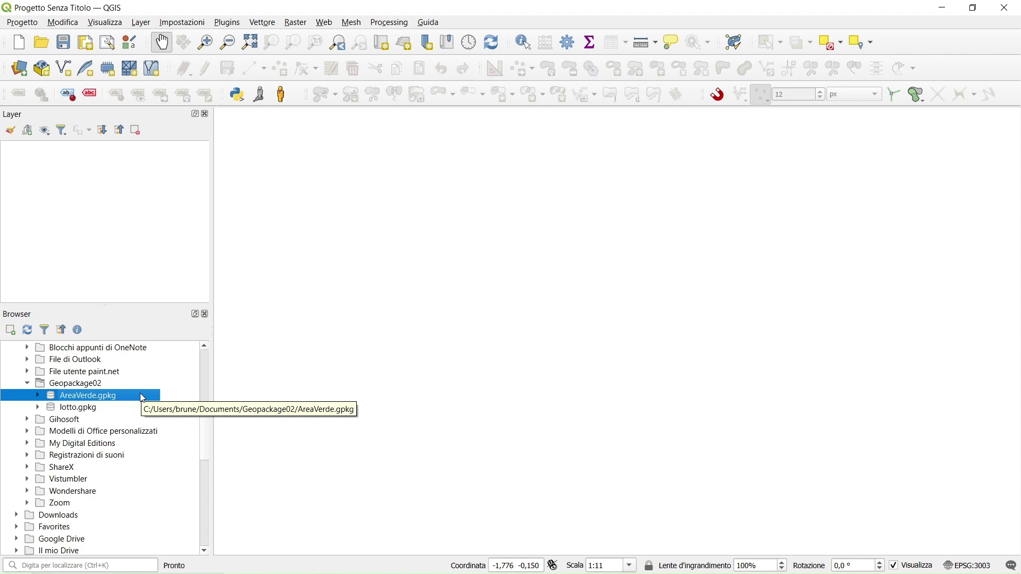
- Create a table named Alberi with Punto geometry in AreaVerde.gpkg, using EPSG:3003
{"action": "right_click", "coordinate": [136, 397]}
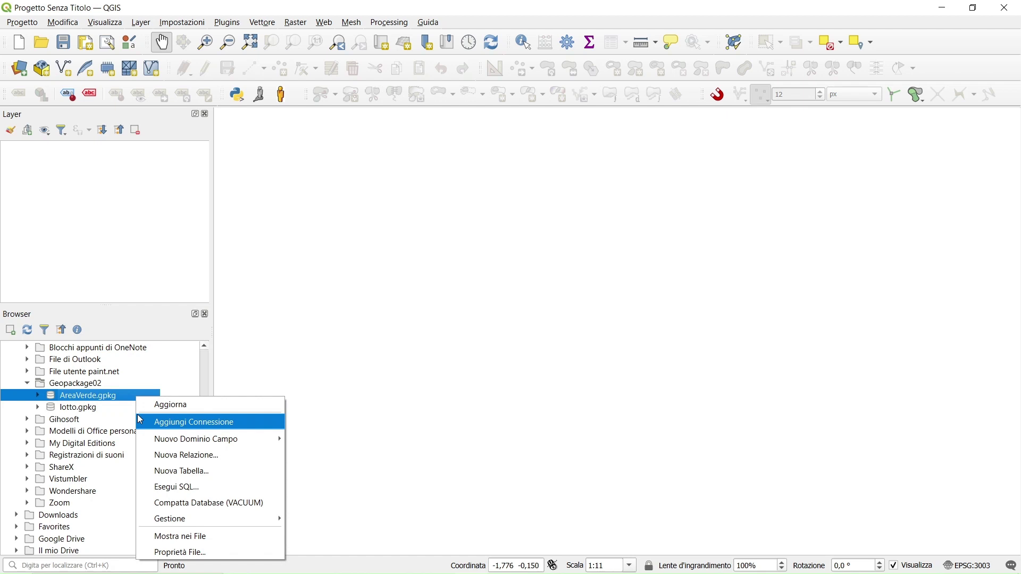
{"action": "left_click", "coordinate": [172, 466]}
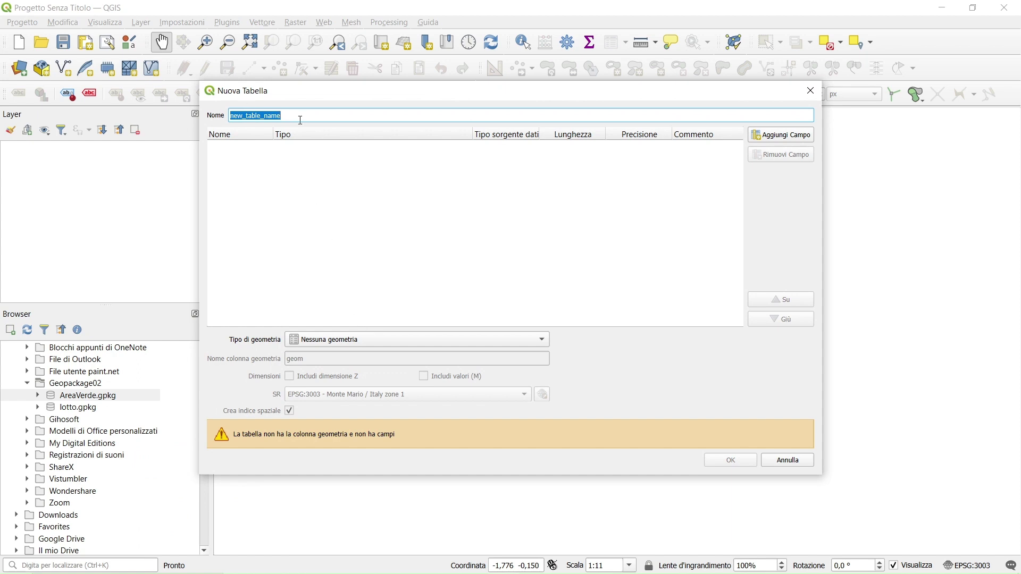
{"action": "type", "text": "Alberi"}
{"action": "left_click", "coordinate": [367, 339]}
{"action": "left_click", "coordinate": [364, 351]}
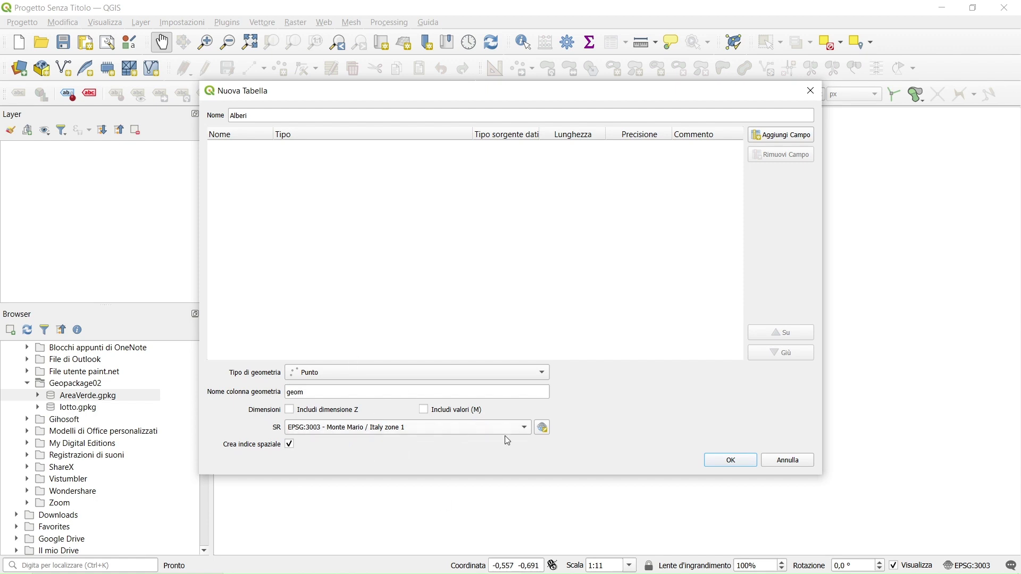
{"action": "left_click", "coordinate": [730, 466]}
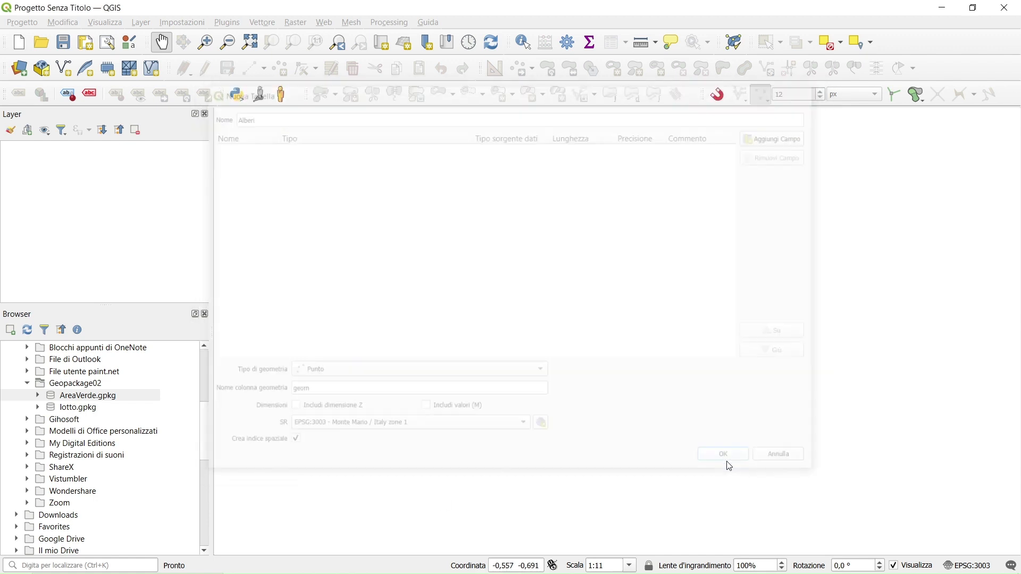
- Add a table named AreaBoschiva with Poligono geometry to AreaVerde.gpkg, using EPSG:3003
{"action": "right_click", "coordinate": [102, 399]}
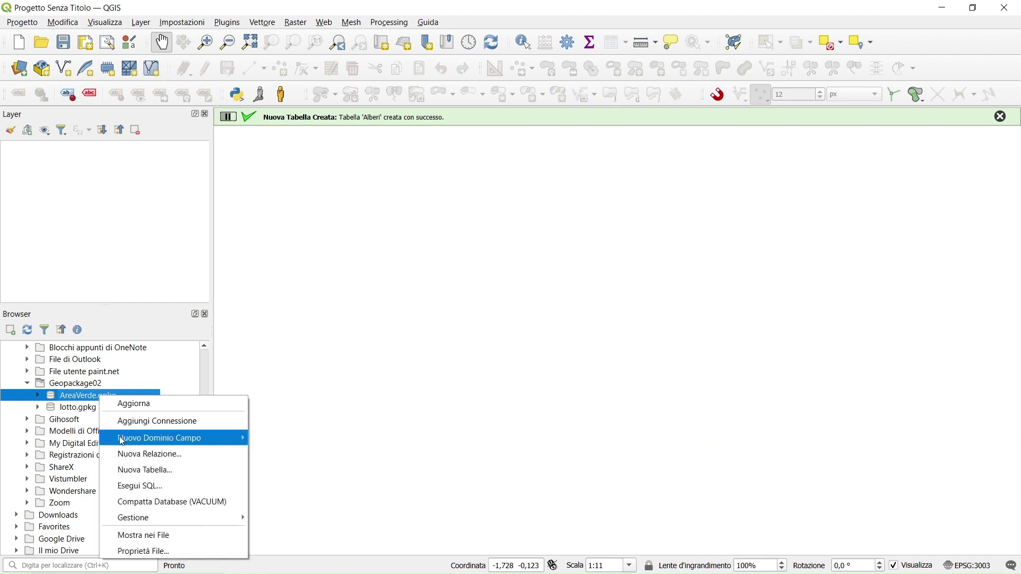
{"action": "left_click", "coordinate": [128, 472]}
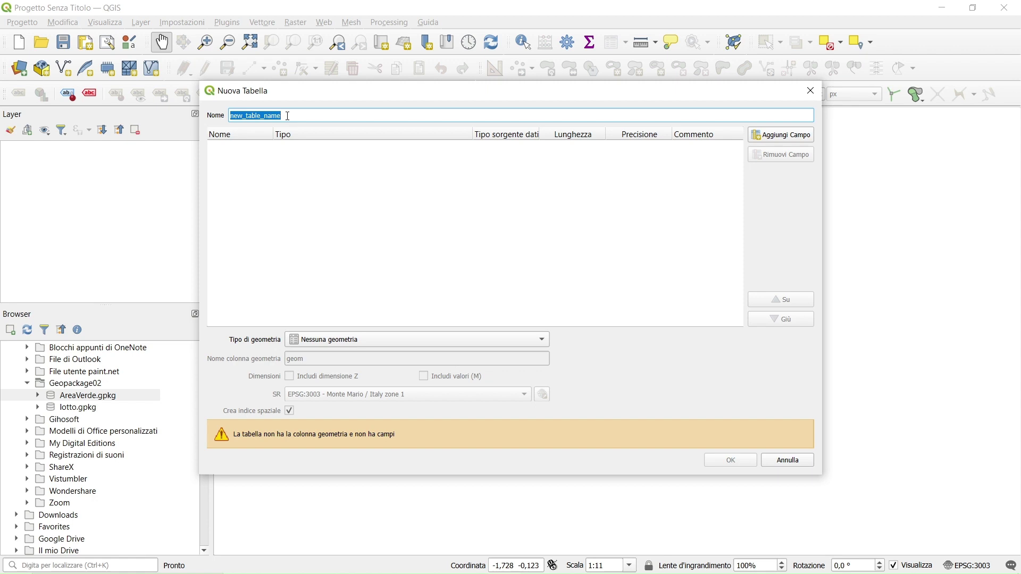
{"action": "type", "text": "AreaBoschiva"}
{"action": "left_click", "coordinate": [359, 341]}
{"action": "left_click", "coordinate": [340, 403]}
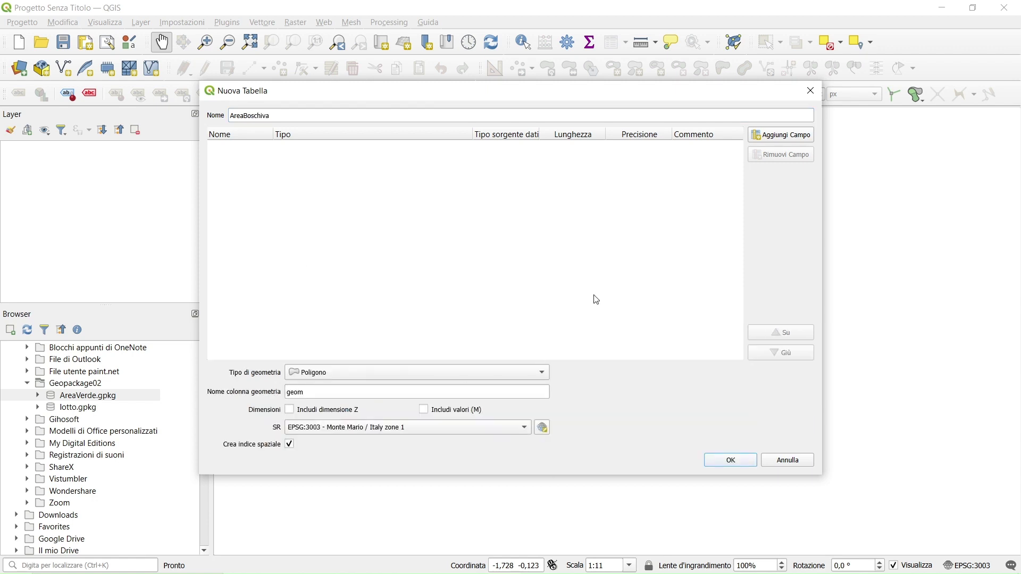
{"action": "left_click", "coordinate": [733, 460]}
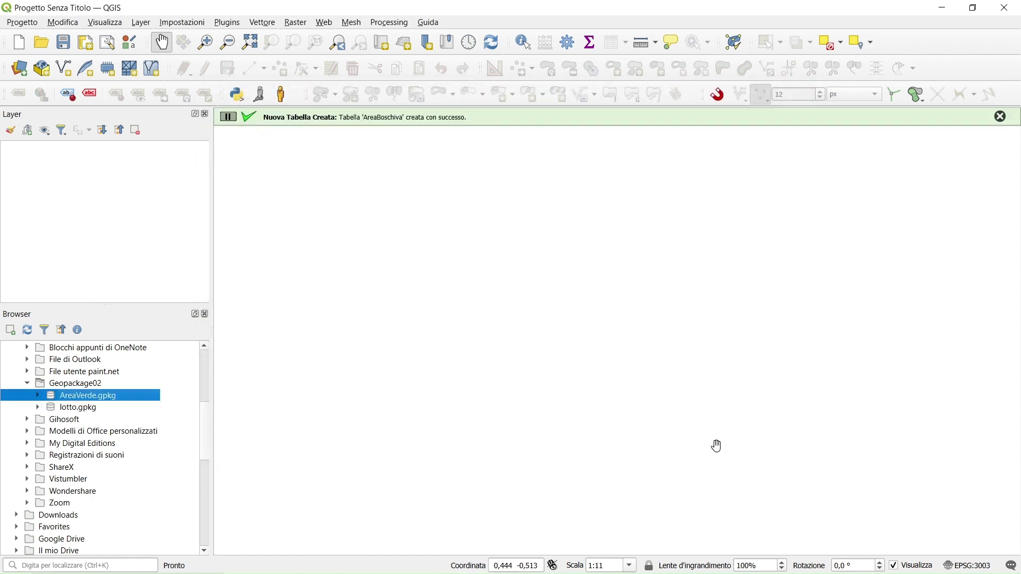
- Add a table named Fossetti with LineString geometry to AreaVerde.gpkg in EPSG:3003, and dismiss the notification
{"action": "right_click", "coordinate": [82, 396]}
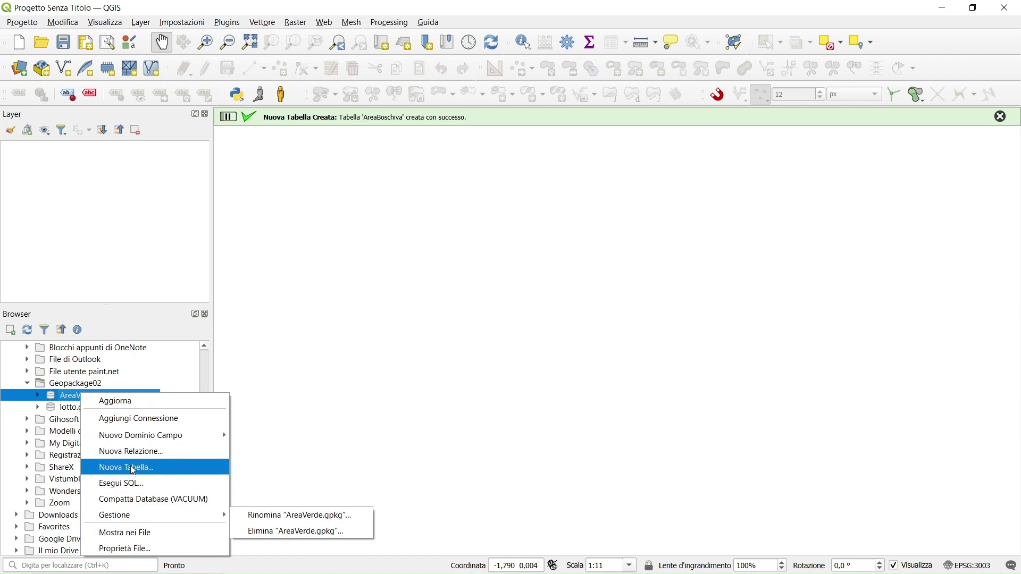
{"action": "left_click", "coordinate": [122, 468]}
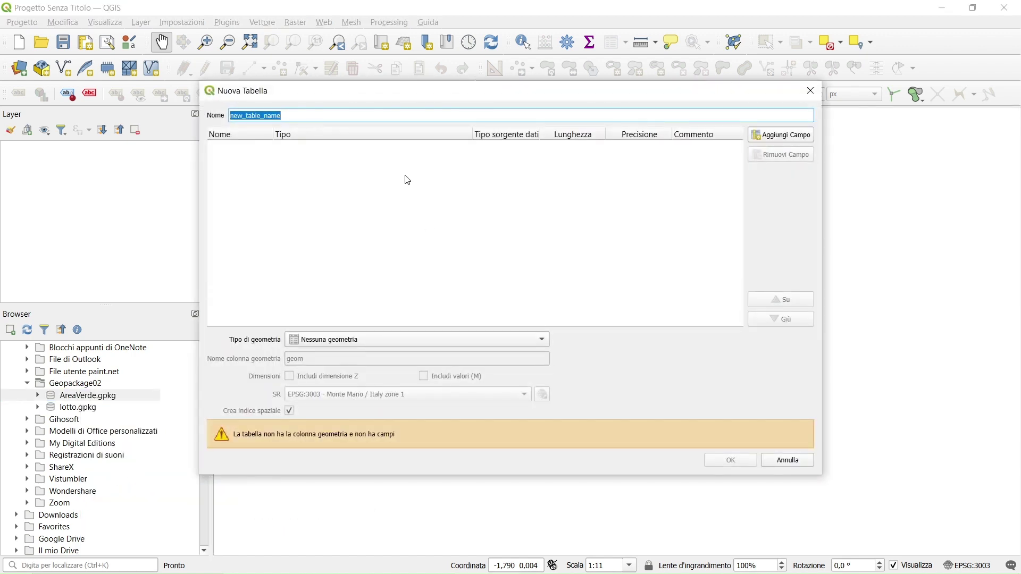
{"action": "type", "text": "Fossetti"}
{"action": "left_click", "coordinate": [410, 339]}
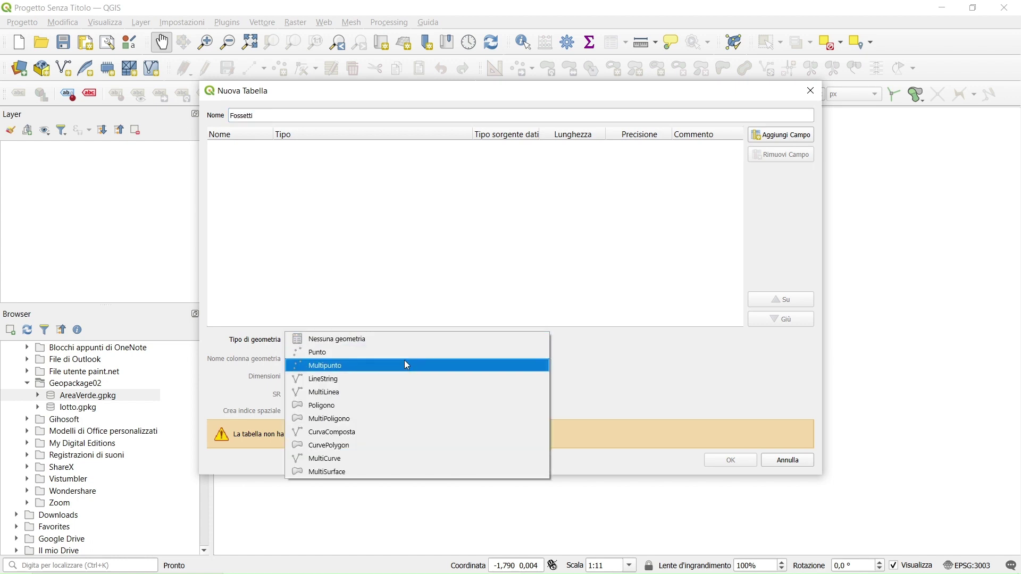
{"action": "left_click", "coordinate": [405, 378]}
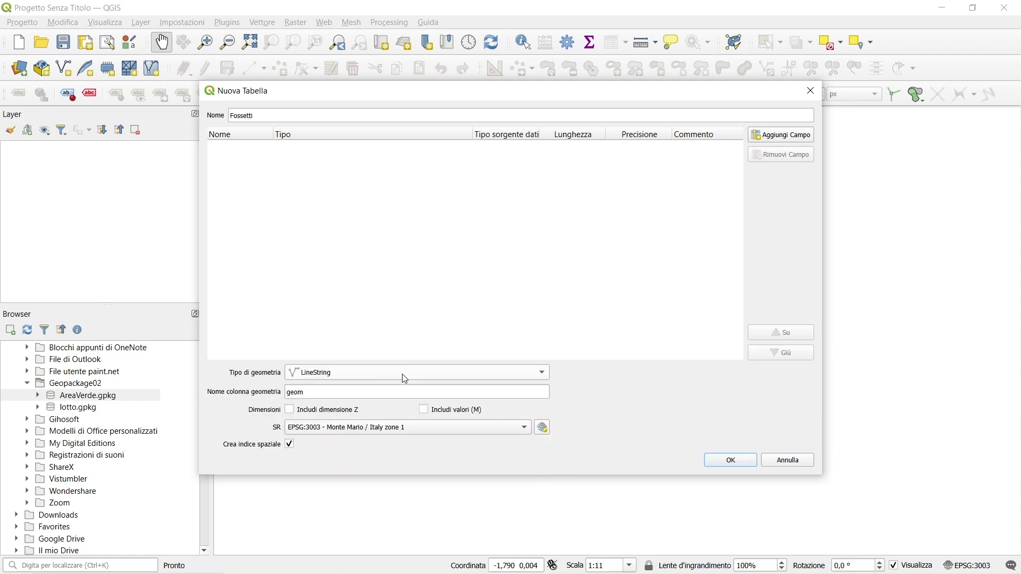
{"action": "left_click", "coordinate": [743, 463]}
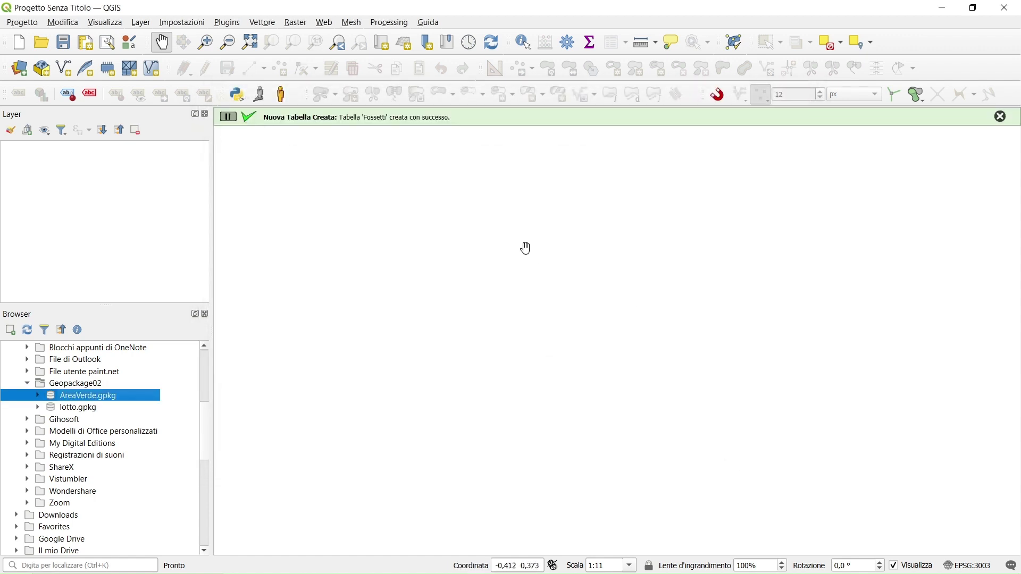
{"action": "left_click", "coordinate": [1003, 117]}
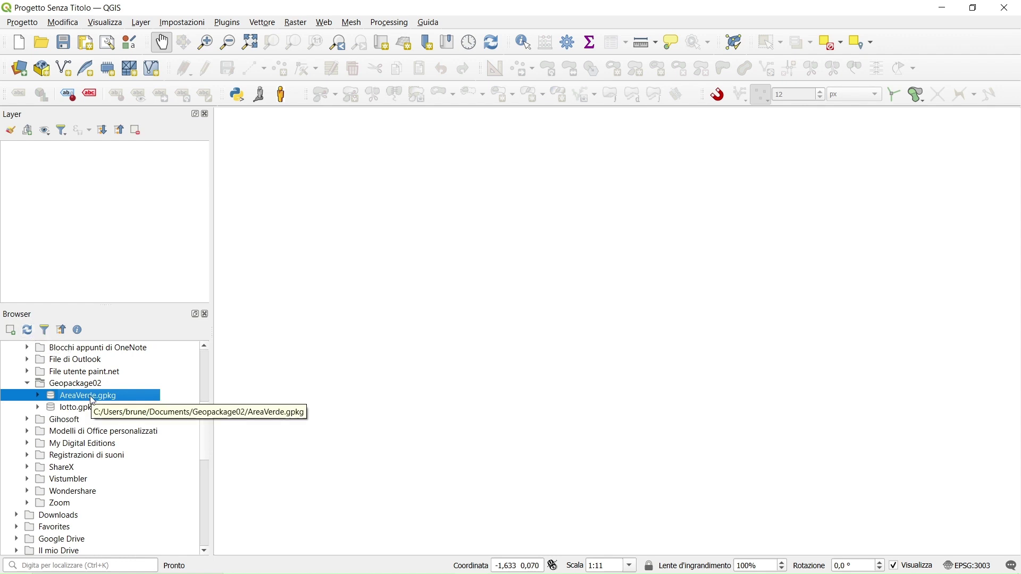
- Refresh the browser tree and examine the layers inside AreaVerde.gpkg and the fields of Alberi, then collapse the GeoPackage
{"action": "left_click", "coordinate": [29, 332]}
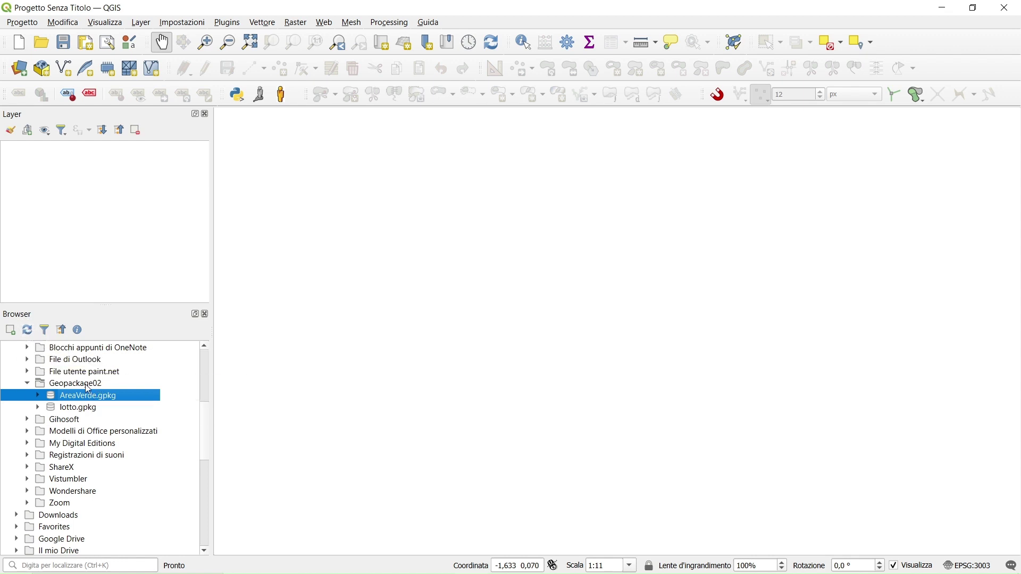
{"action": "left_click", "coordinate": [39, 399]}
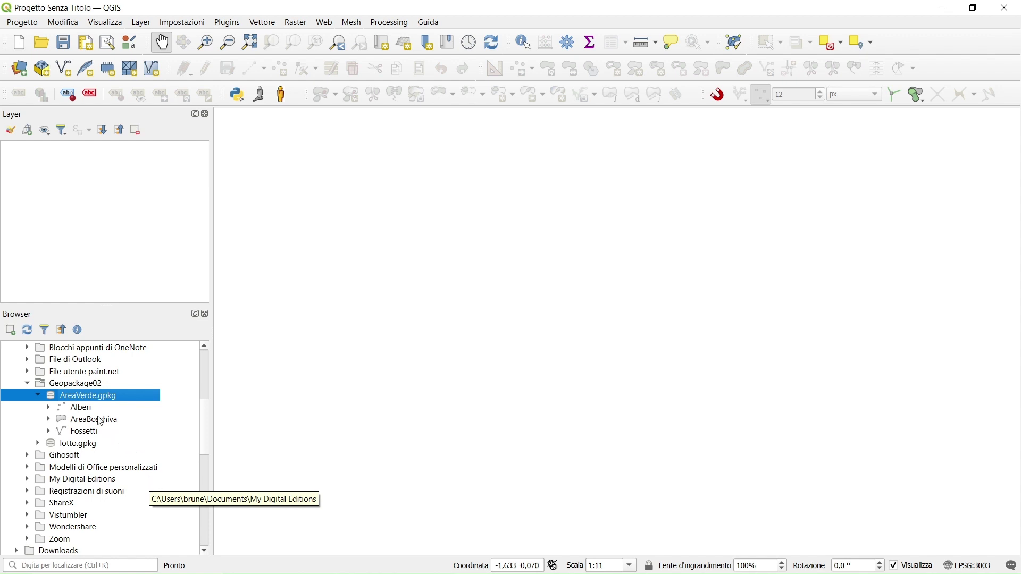
{"action": "left_click", "coordinate": [49, 408]}
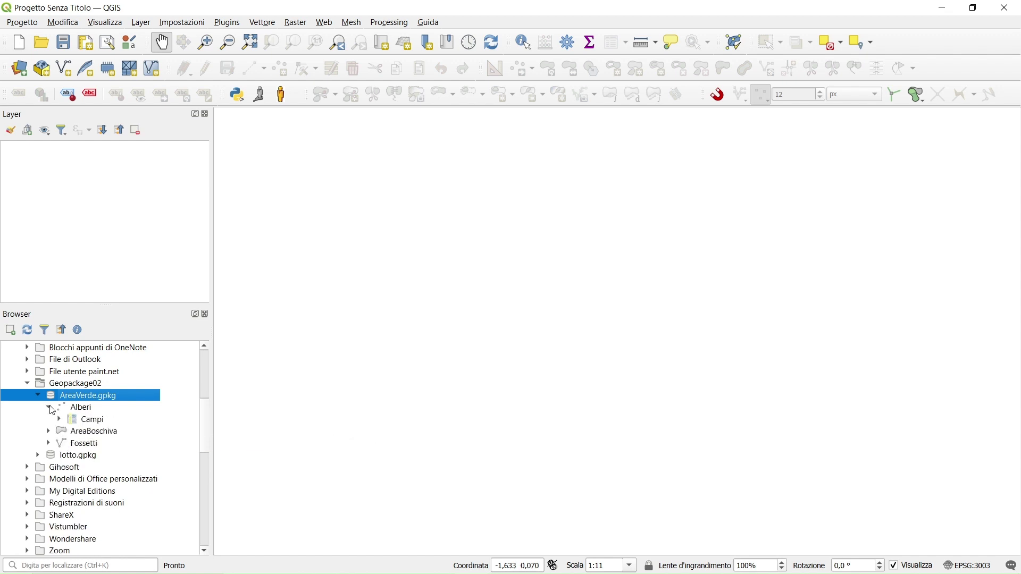
{"action": "left_click", "coordinate": [58, 420]}
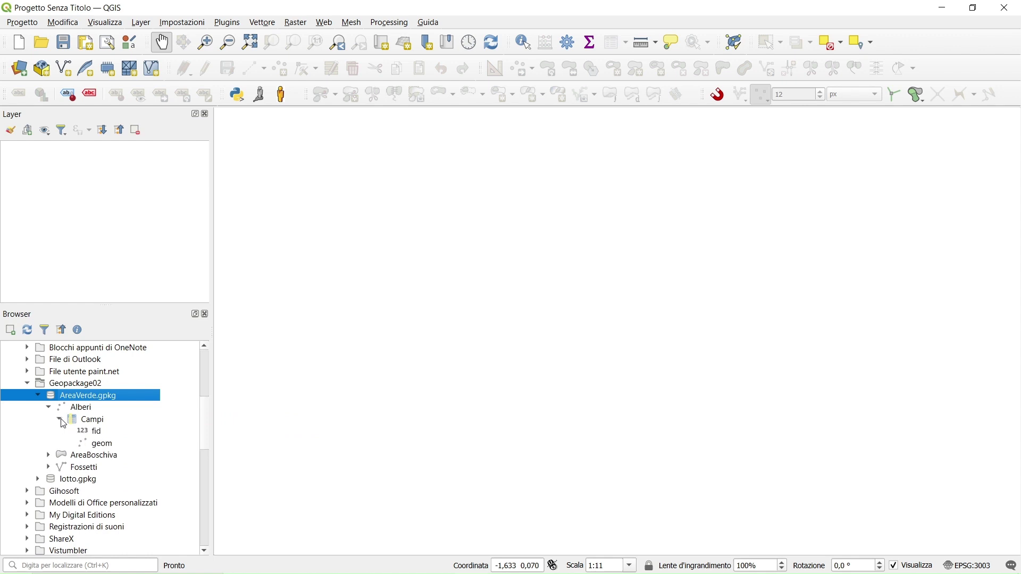
{"action": "left_click", "coordinate": [59, 420]}
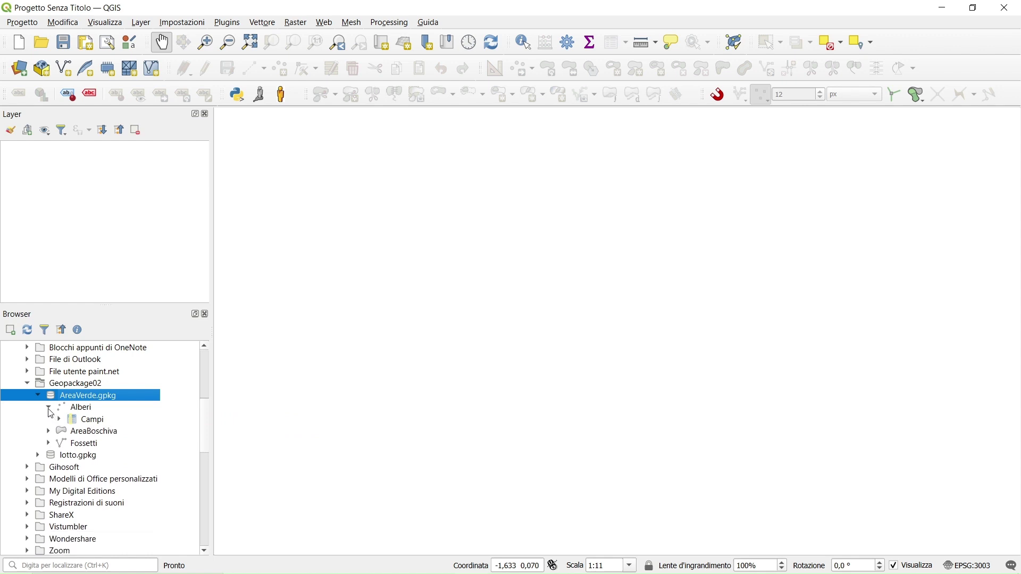
{"action": "left_click", "coordinate": [49, 408]}
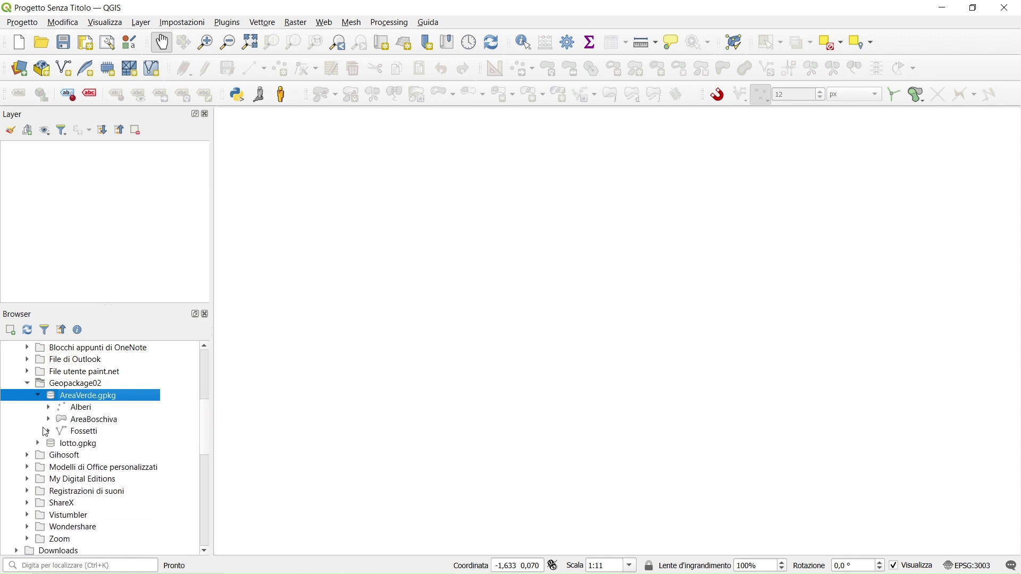
{"action": "left_click", "coordinate": [37, 397]}
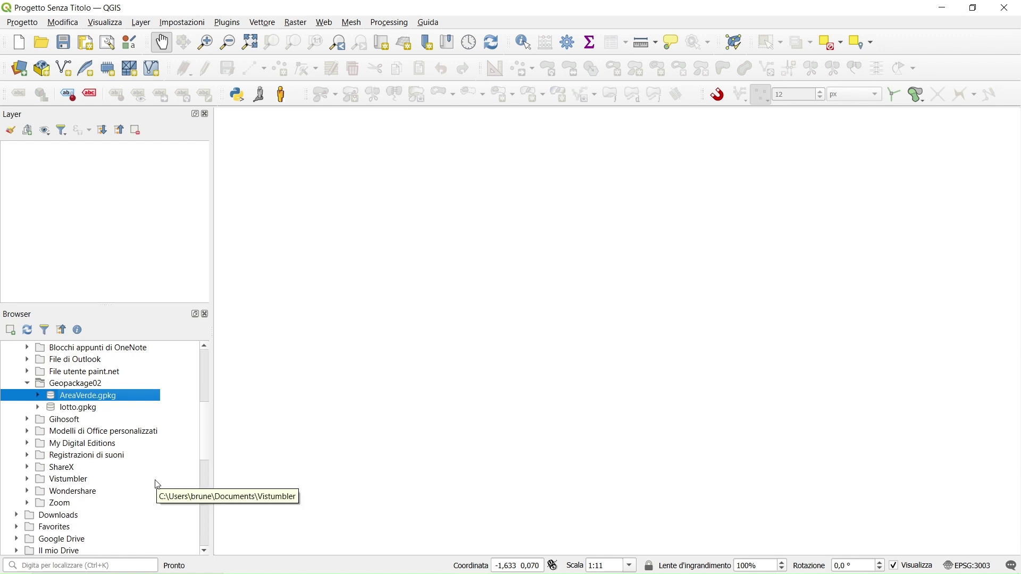
- Look over the settings for creating a new GeoPackage layer, and close them without creating one
{"action": "left_click", "coordinate": [142, 23]}
{"action": "mouse_move", "coordinate": [187, 60]}
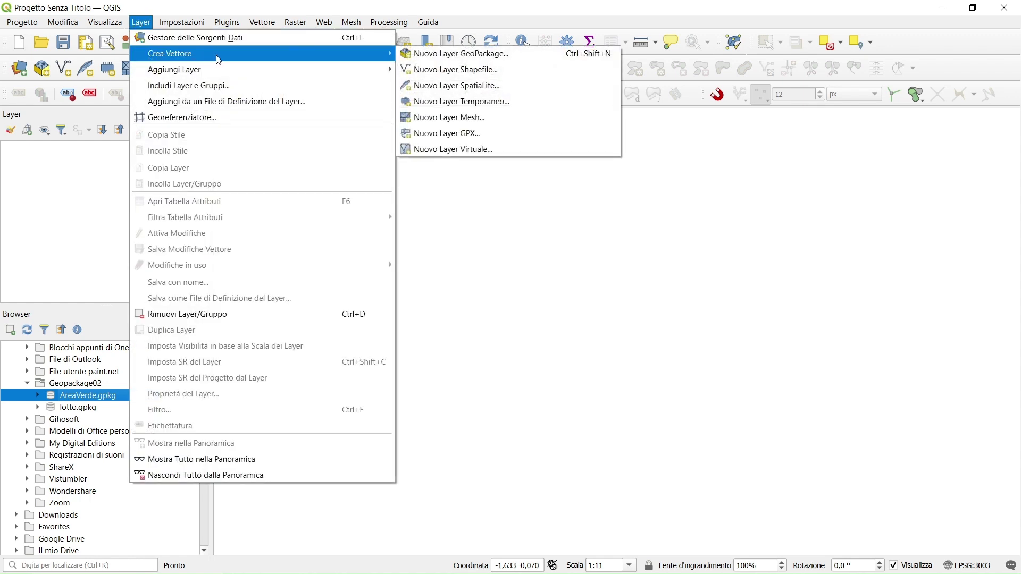
{"action": "left_click", "coordinate": [457, 55]}
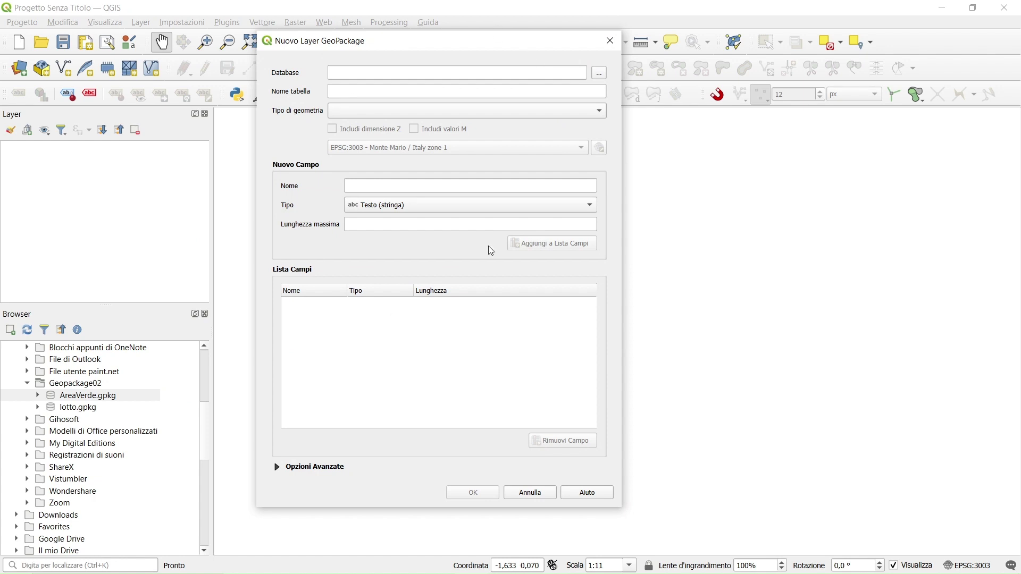
{"action": "left_click", "coordinate": [607, 46]}
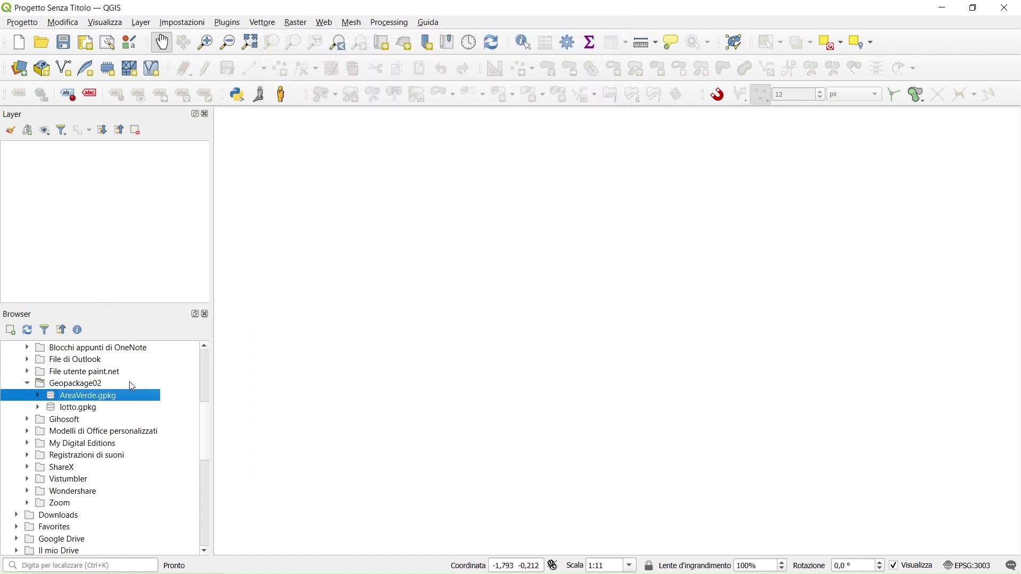
{"action": "left_click", "coordinate": [106, 386]}
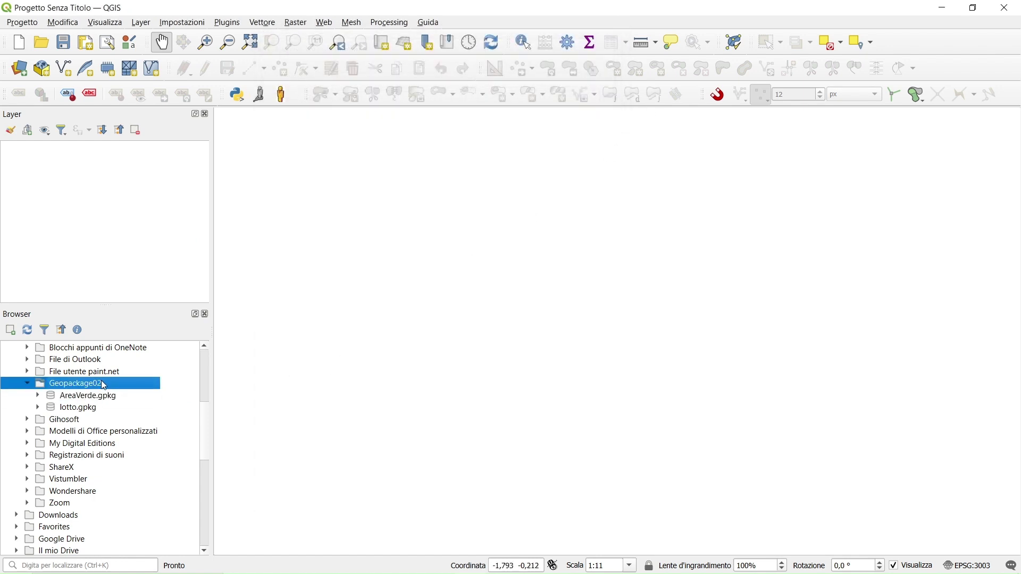
{"action": "right_click", "coordinate": [102, 381]}
{"action": "mouse_move", "coordinate": [161, 412]}
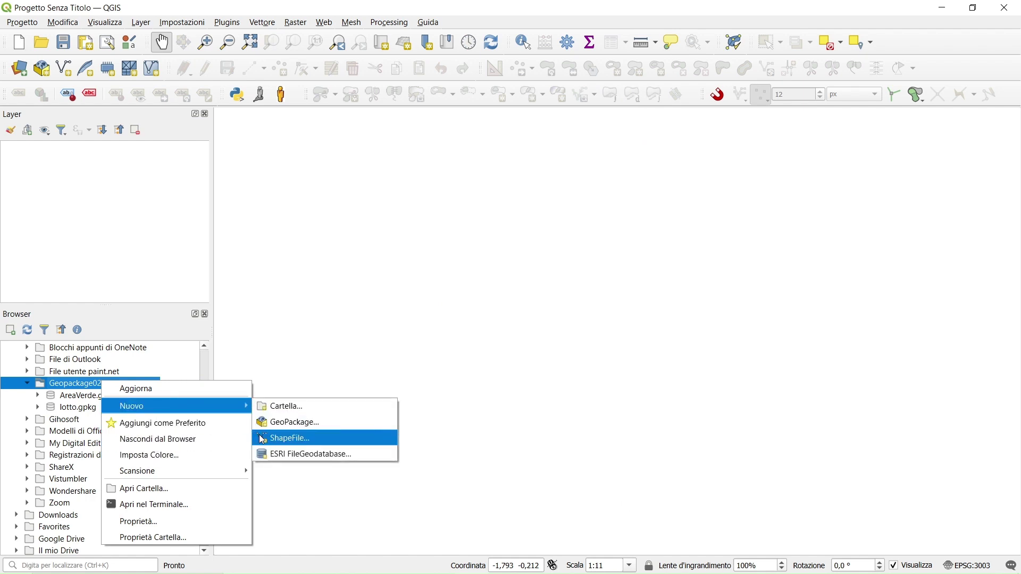
{"action": "left_click", "coordinate": [287, 438]}
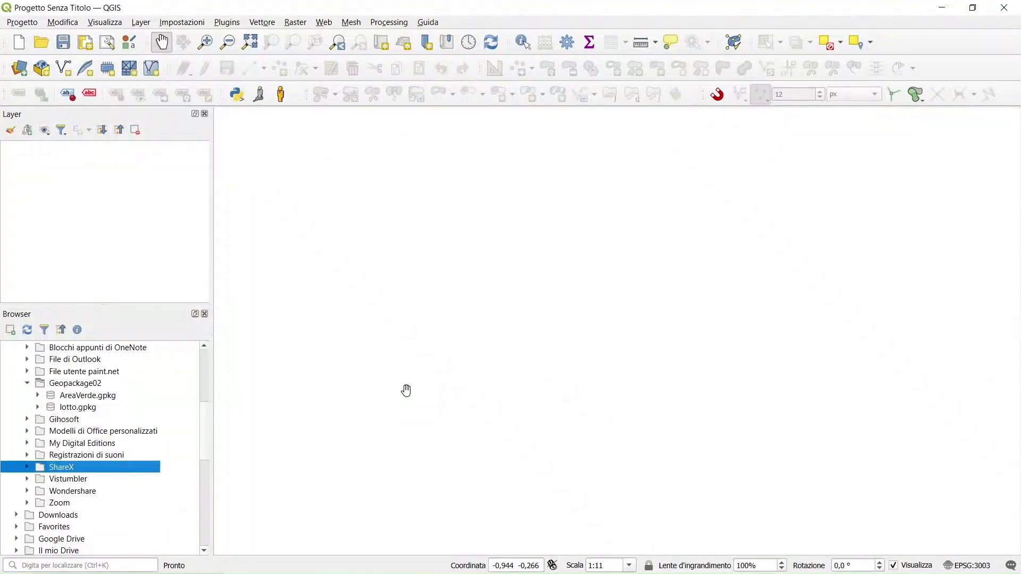